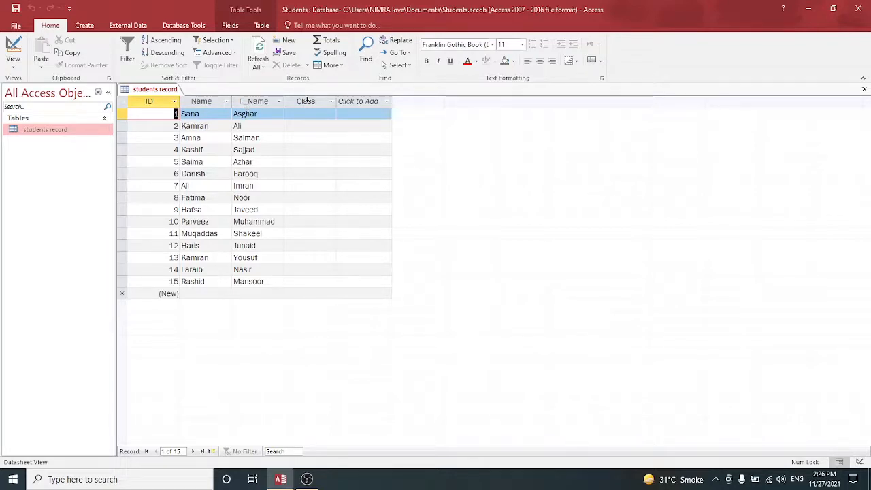
Open the students record table in Design View and add a Number field named English
click(12, 61)
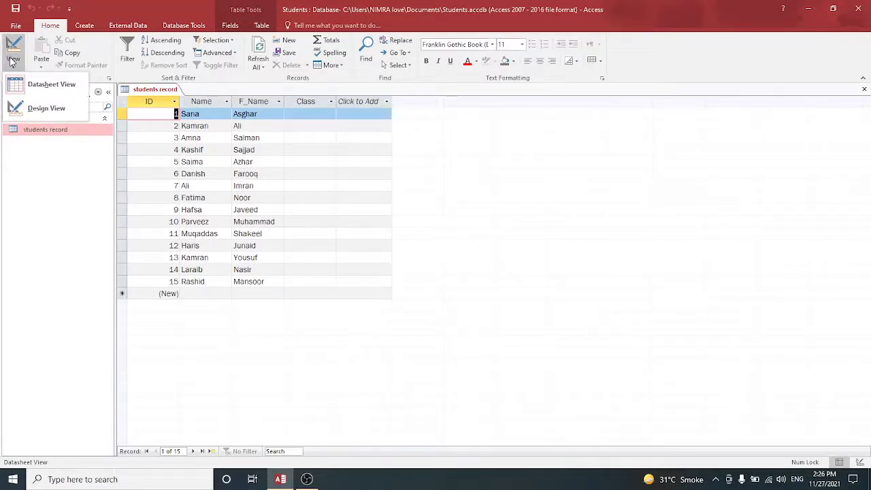
click(33, 111)
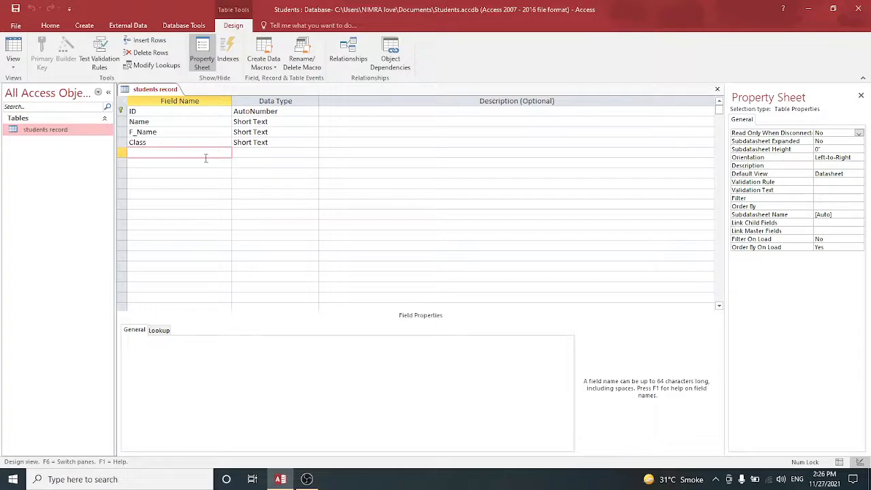
key(Caps_Lock)
text(E)
key(Caps_Lock)
text(nglish)
key(Tab)
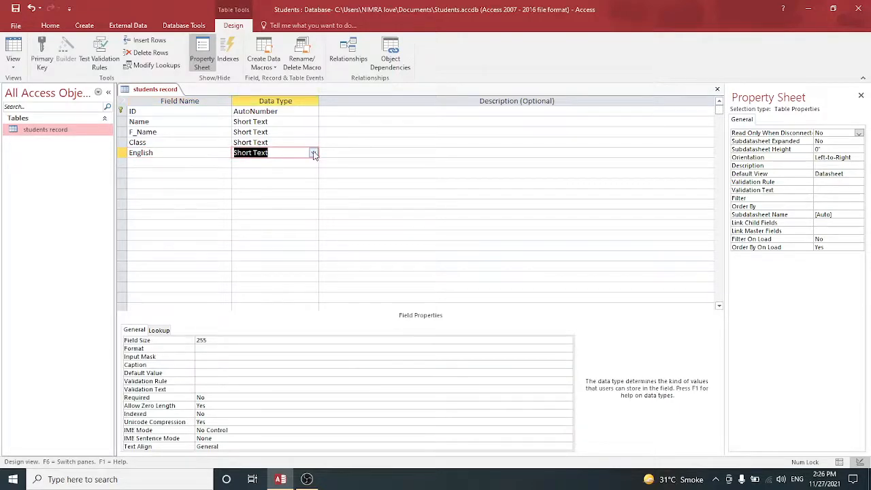
click(313, 153)
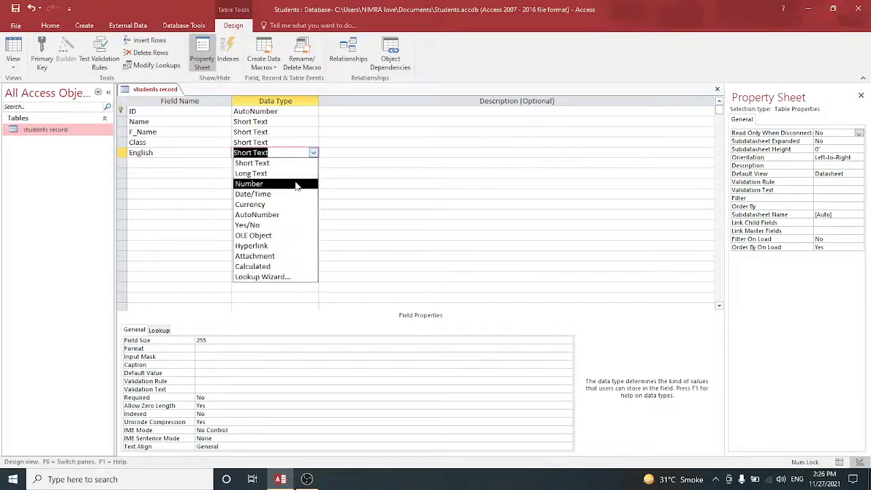
click(295, 181)
key(Tab)
key(Tab)
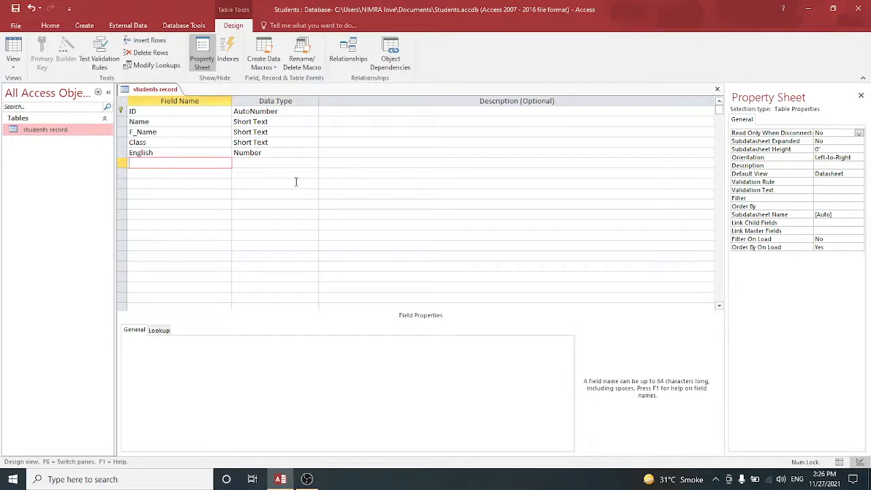
Add a field named Urdu with the Number data type
key(Caps_Lock)
text(U)
key(Caps_Lock)
text(rdu)
key(Tab)
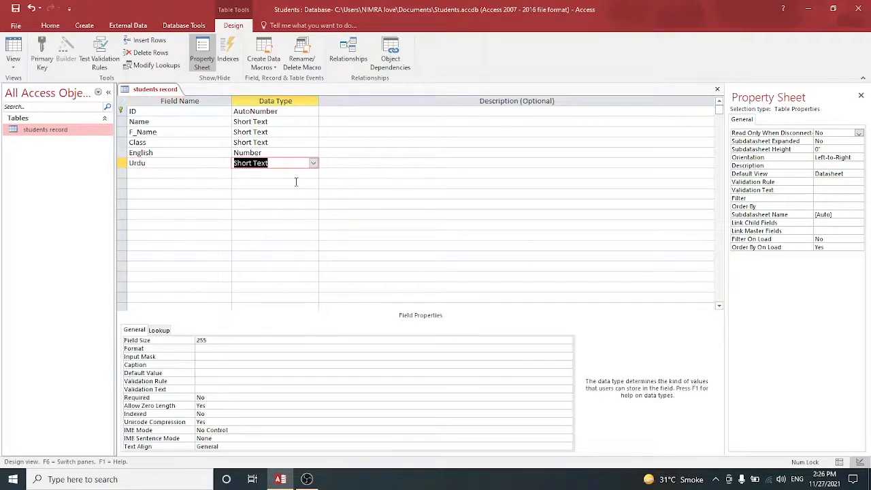
click(313, 163)
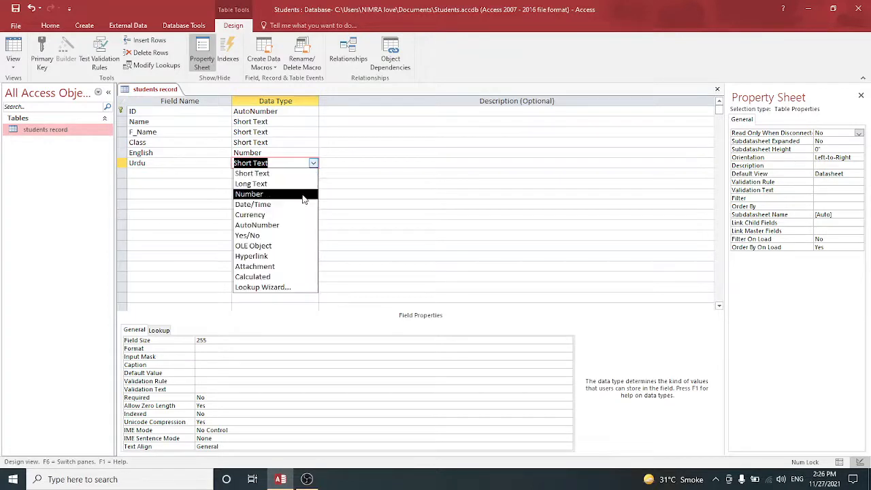
click(303, 198)
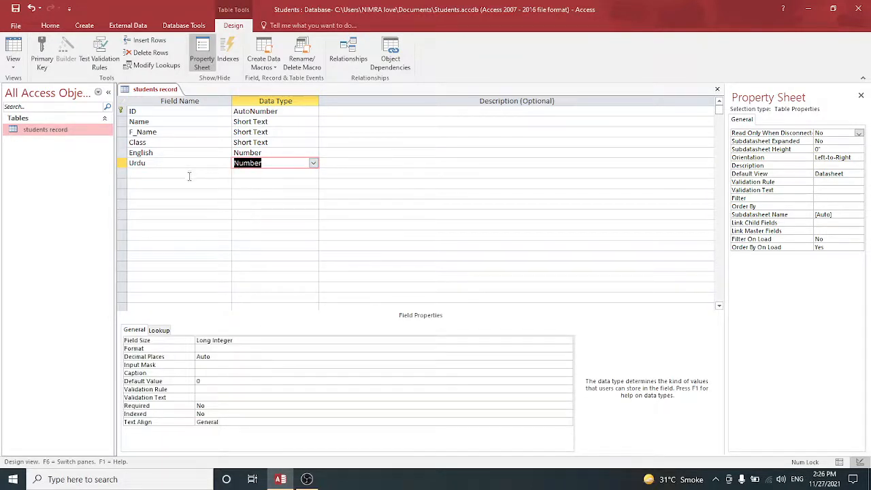
Add a field named Islamiat with the Number data type
click(189, 175)
key(Caps_Lock)
text(I)
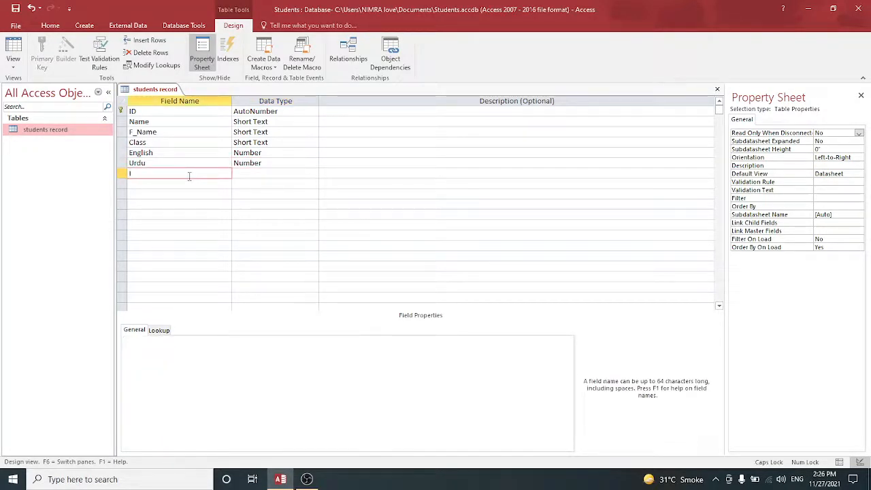
key(Caps_Lock)
text(slamia)
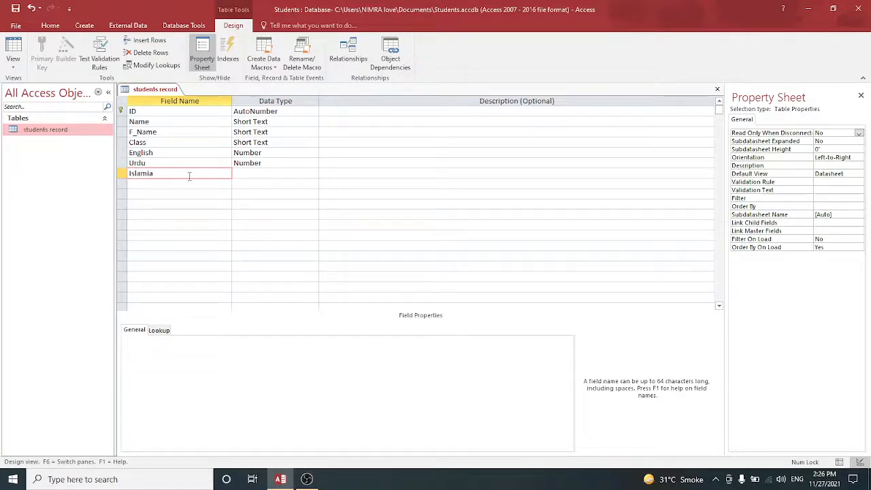
text(t)
key(Tab)
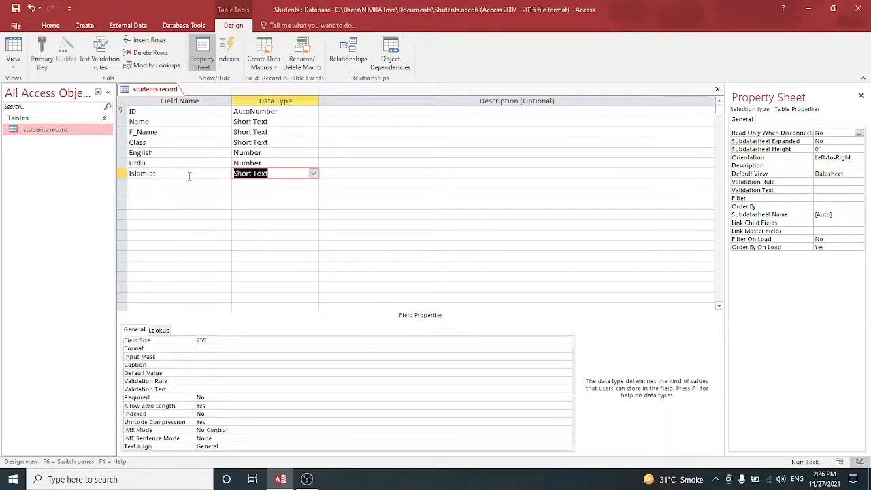
click(313, 173)
click(298, 200)
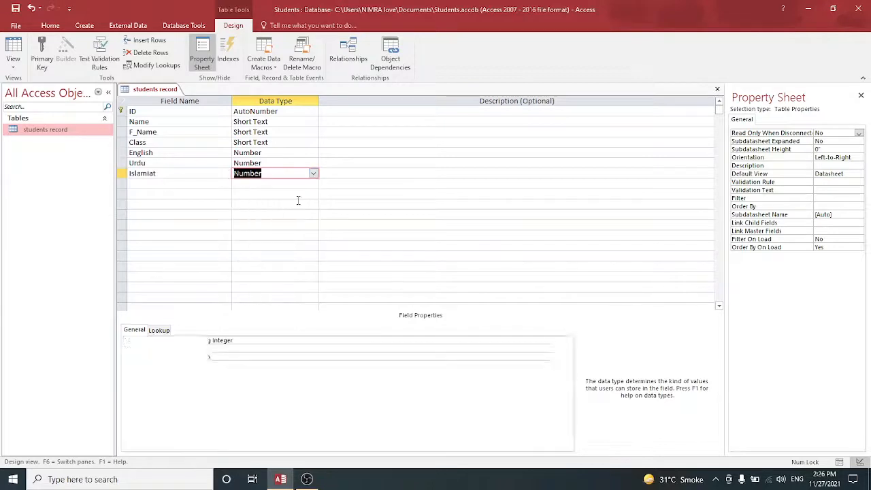
Add a field named Maths with the Number data type
click(159, 183)
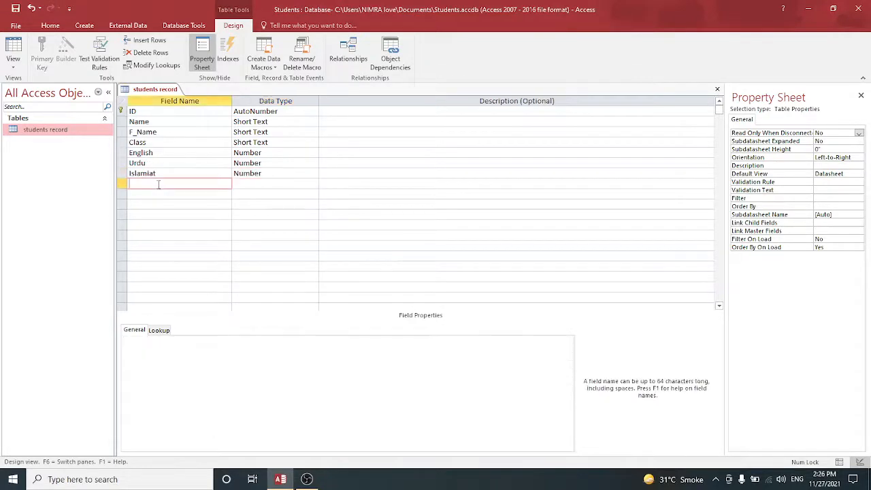
text(Maths)
key(Tab)
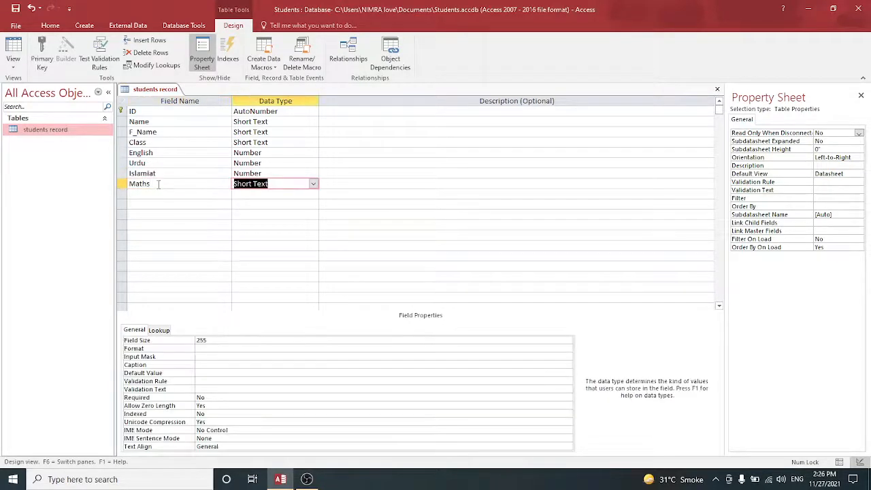
click(315, 185)
click(290, 222)
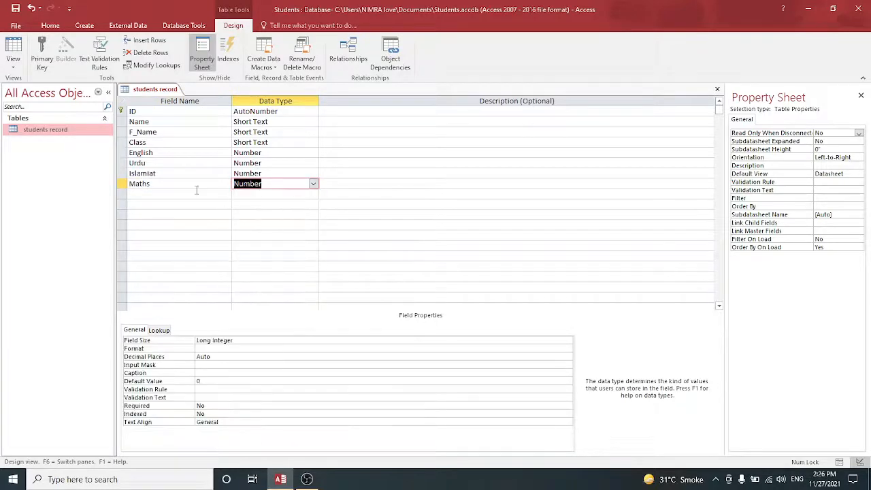
Add a field named Science with the Number data type
click(161, 194)
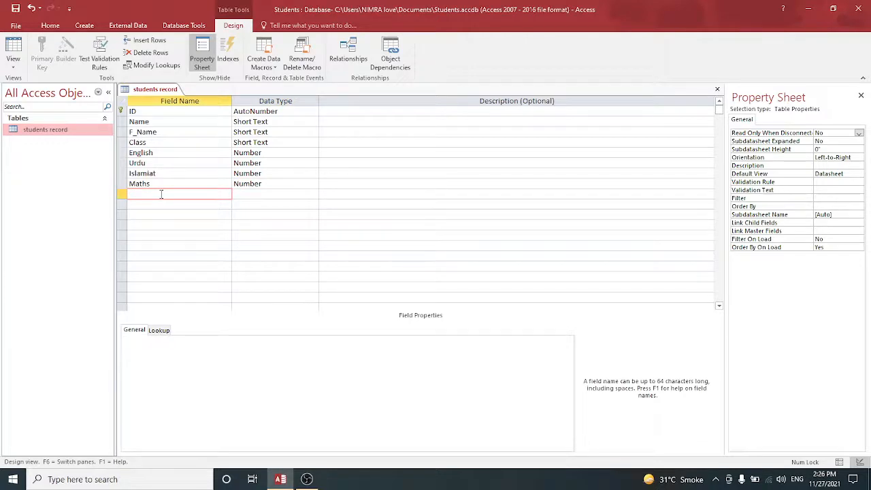
text(Science)
click(242, 194)
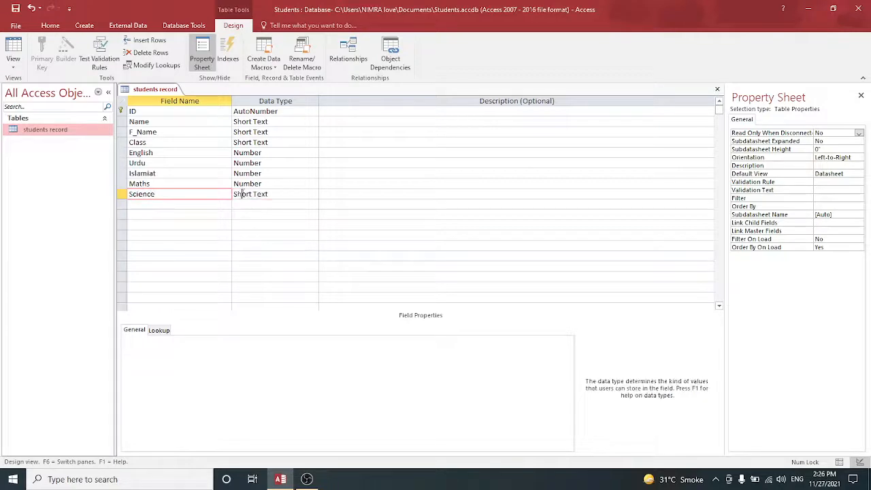
click(313, 194)
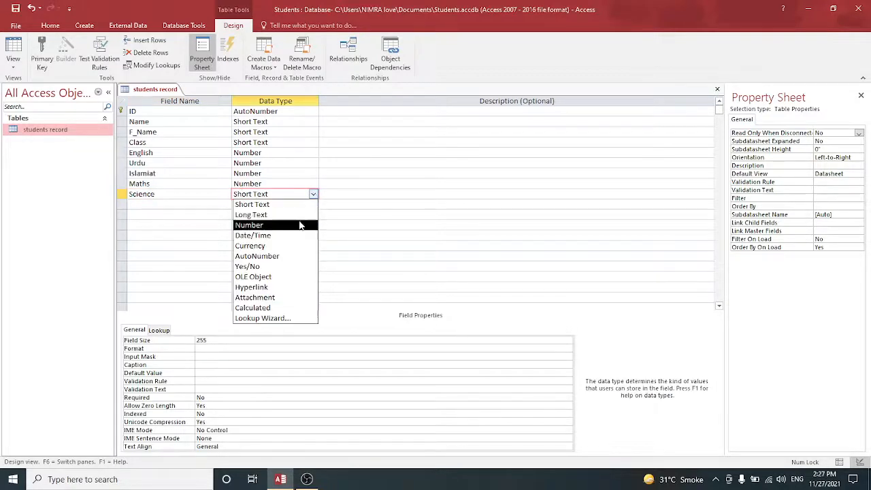
click(299, 225)
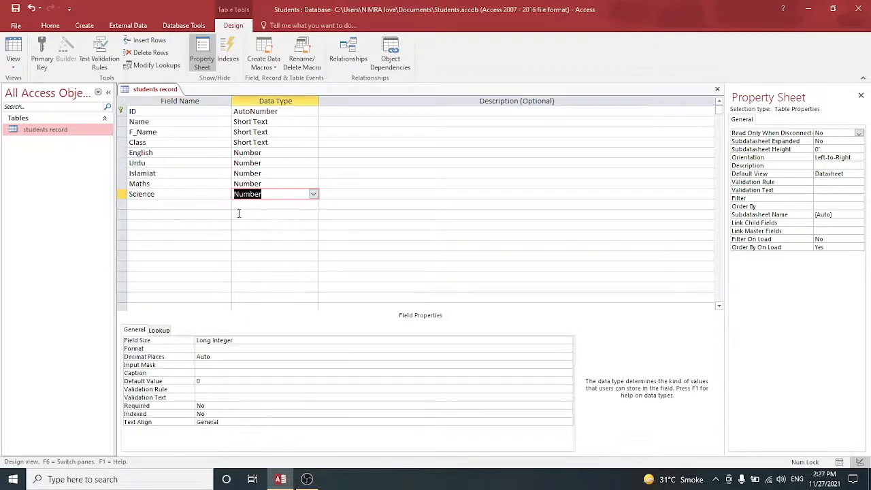
Add a field named TOTAL and set its data type to Calculated
click(164, 202)
text(T)
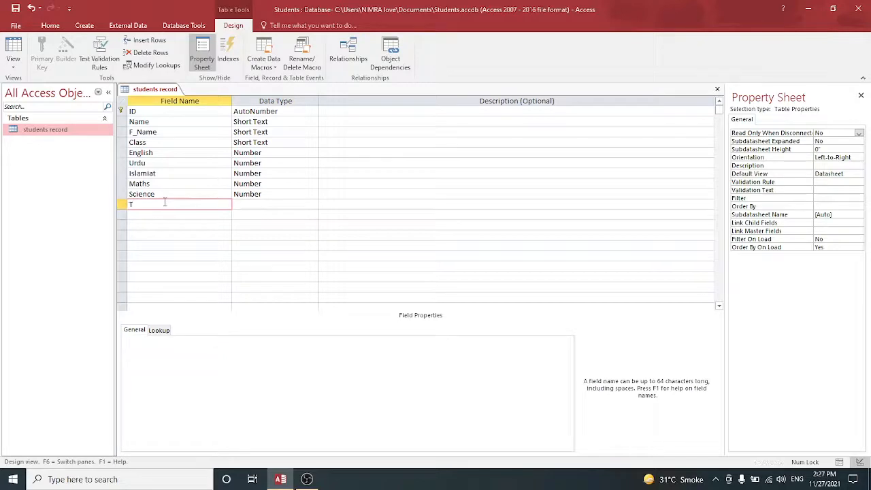
key(Caps_Lock)
text(OTAL)
key(Tab)
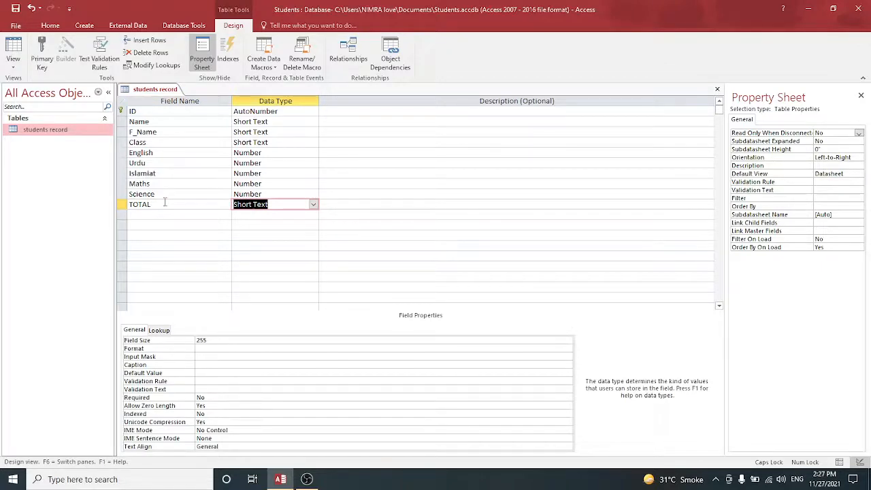
click(313, 205)
click(301, 235)
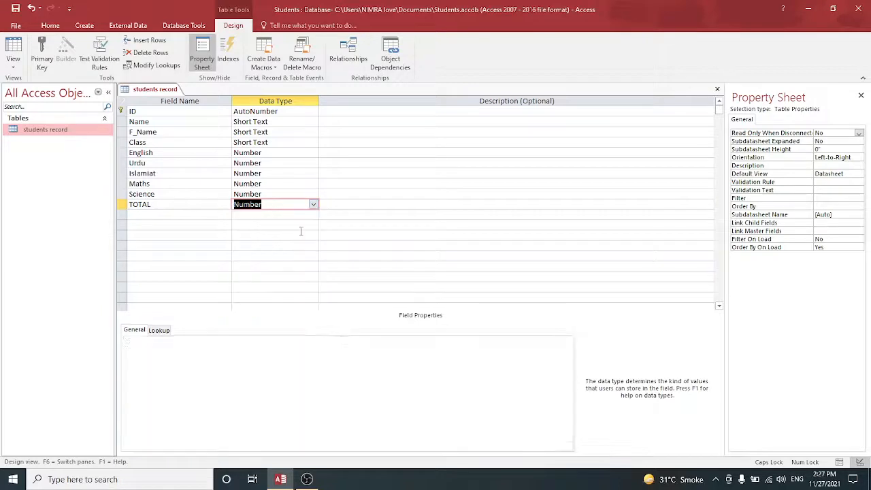
click(313, 205)
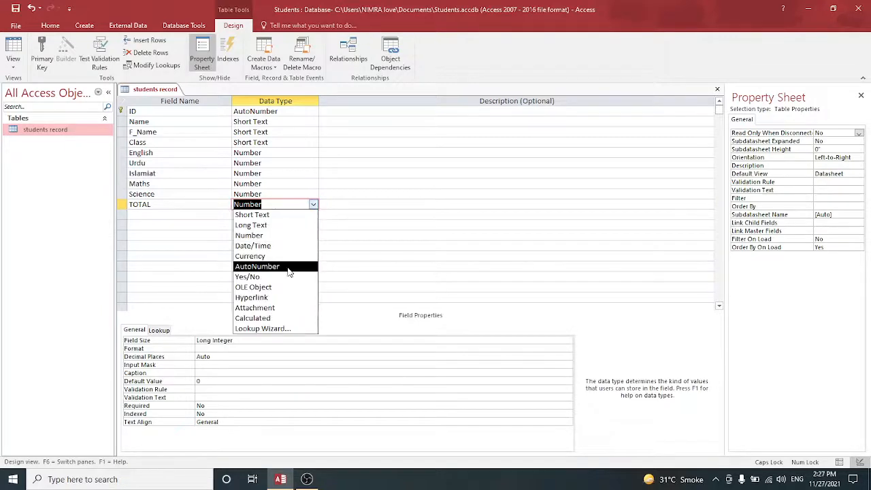
click(277, 317)
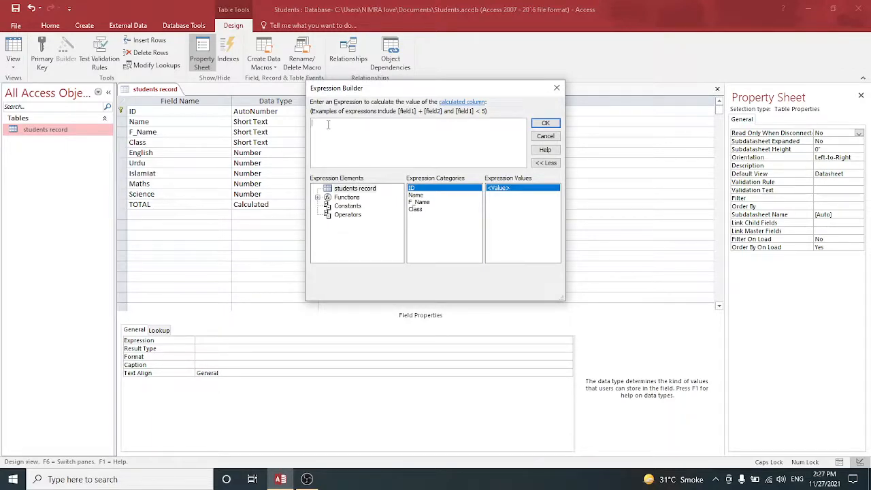
Enter the TOTAL expression =[English]+[Urdu]+[Islamiat]+[Maths]+[Science] and confirm it
text(=)
text([)
text(e)
text(E)
text(N)
key(BackSpace)
key(Caps_Lock)
text(nglish])
text(+[Urdu] +[Islamiat] =)
key(BackSpace)
text(+)
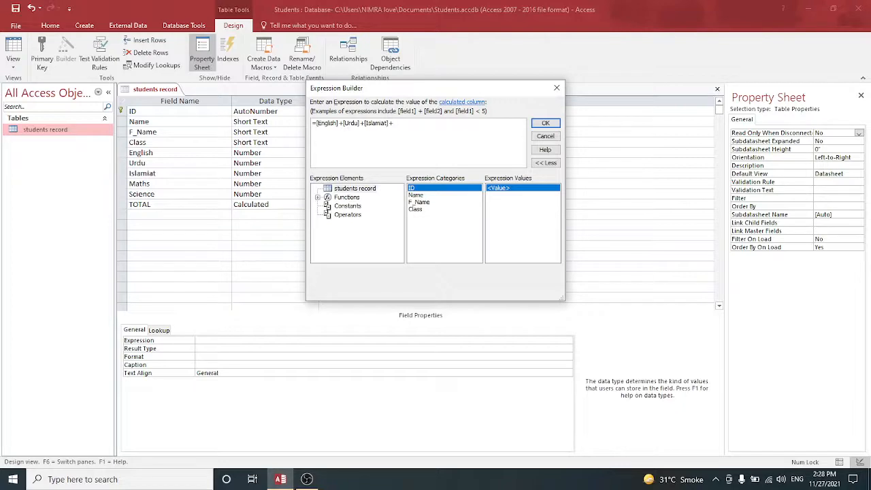
text([M)
text(aths)
text(])
text( +)
text([)
text(Sc)
text(ience])
text(])
click(548, 123)
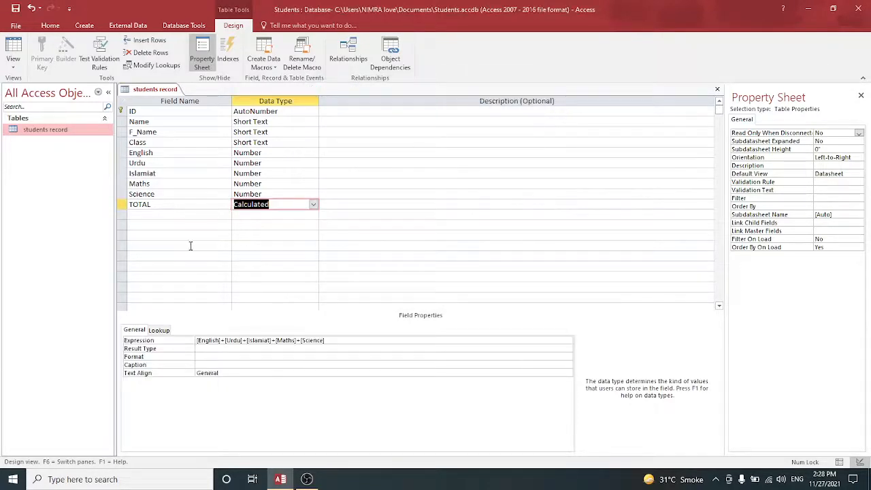
Add a field named Percentage with the Calculated data type
click(159, 216)
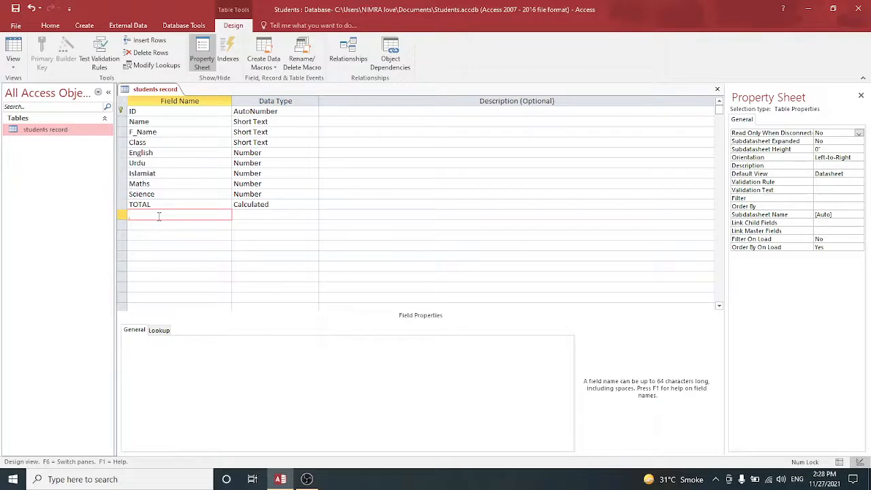
text(Pe)
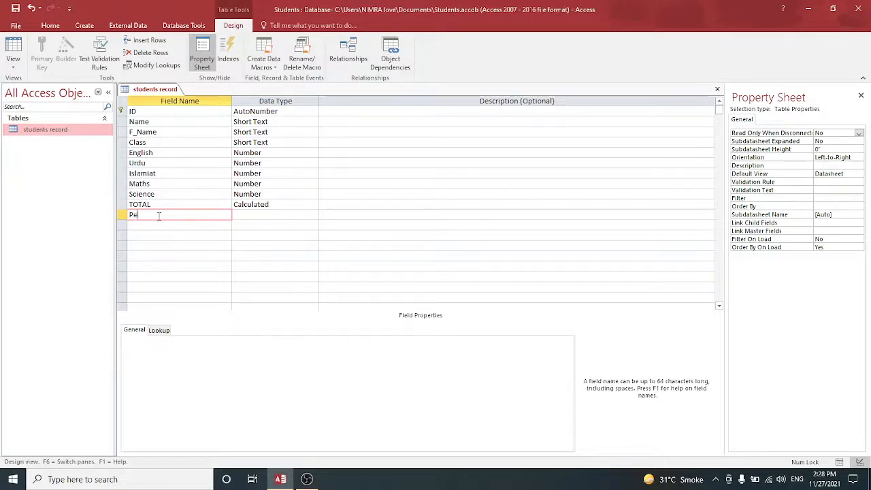
text(rcentage)
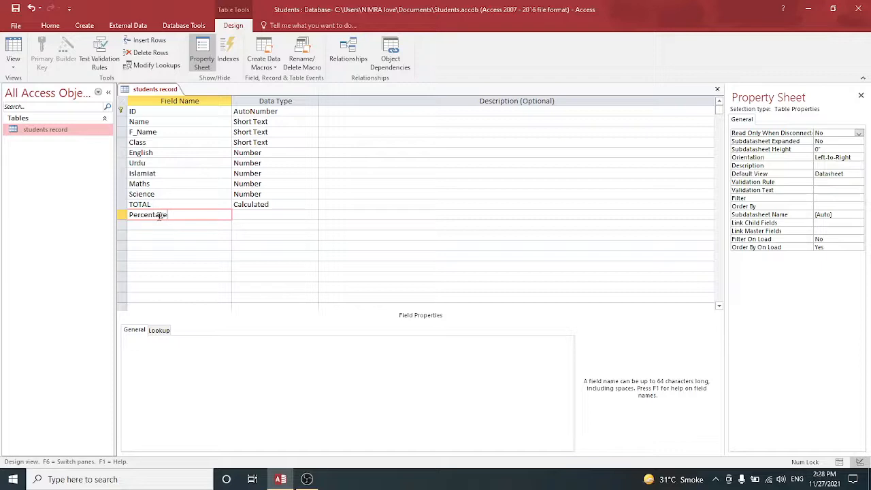
key(Tab)
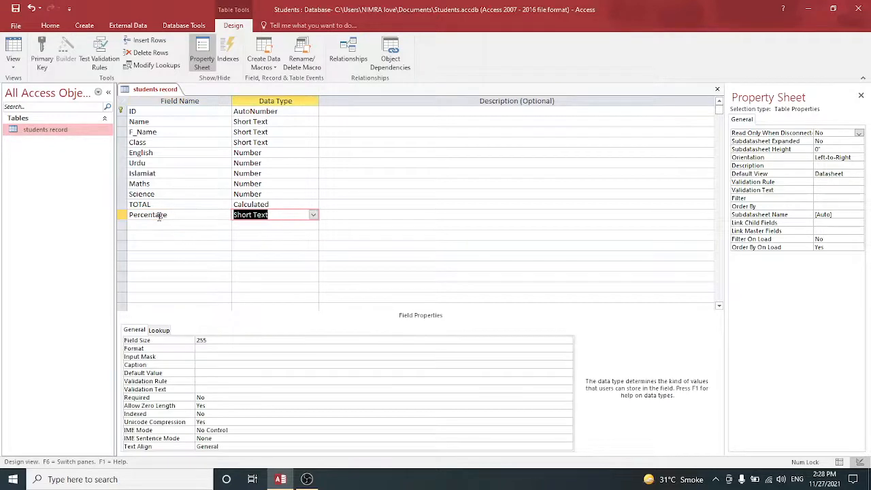
click(313, 214)
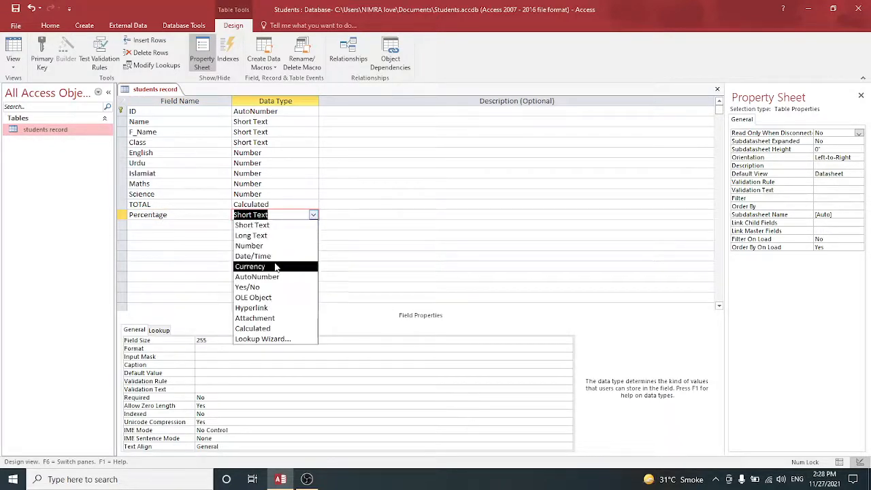
click(265, 330)
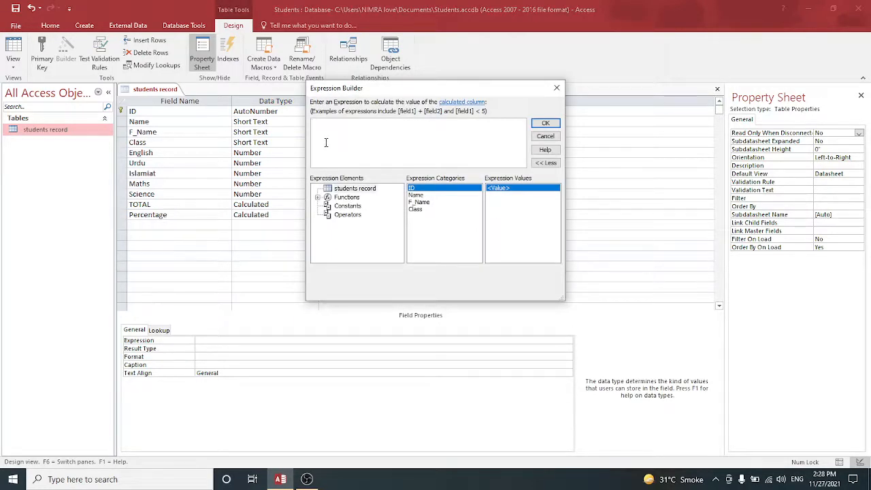
Enter the Percentage expression [TOTAL]/500*100 and confirm it
text(=[)
key(Caps_Lock)
text([TOTAL)
key(Caps_Lock)
text(00*100)
click(545, 123)
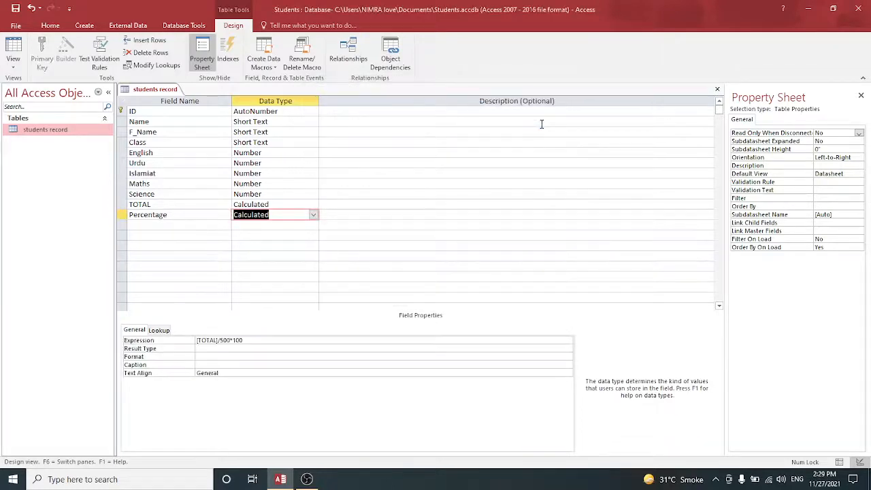
Switch the table to Datasheet View, saving the table when asked
click(12, 65)
click(32, 90)
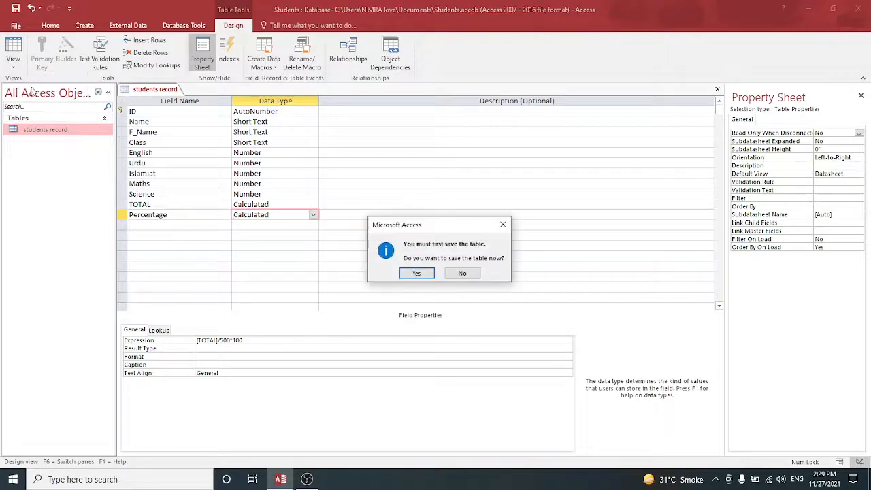
click(414, 273)
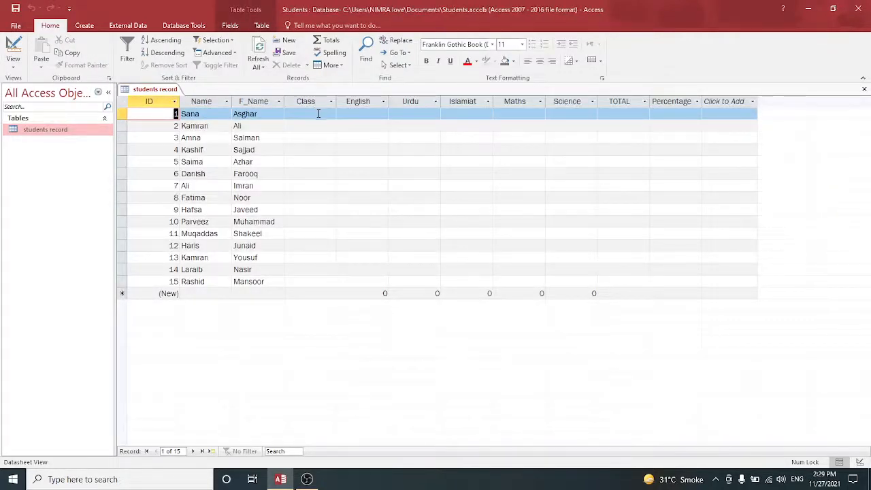
Enter record 1's class 5th and marks English 56, Urdu 56, Islamiat 44, Maths 66, Science 89
click(317, 113)
text(5)
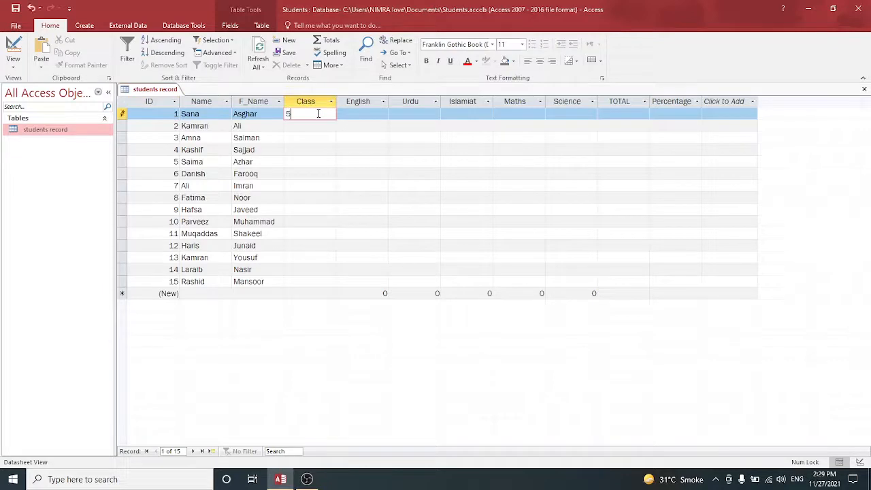
text(th)
key(Tab)
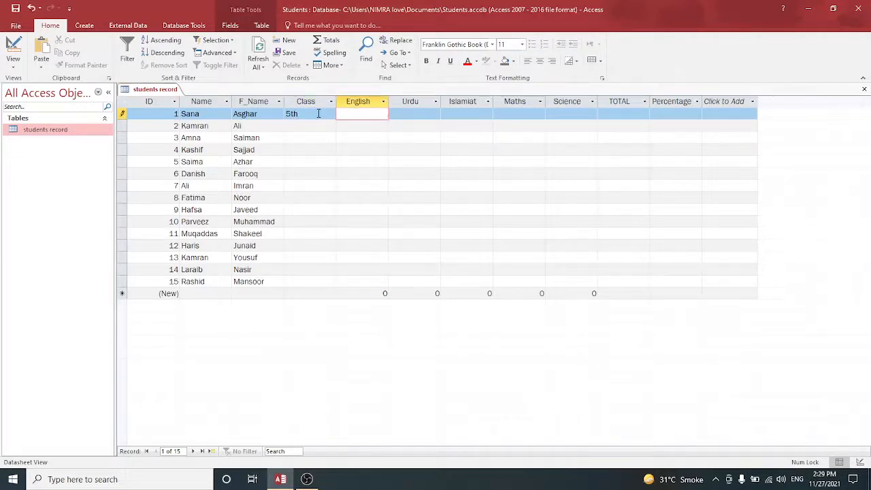
text(56)
key(Tab)
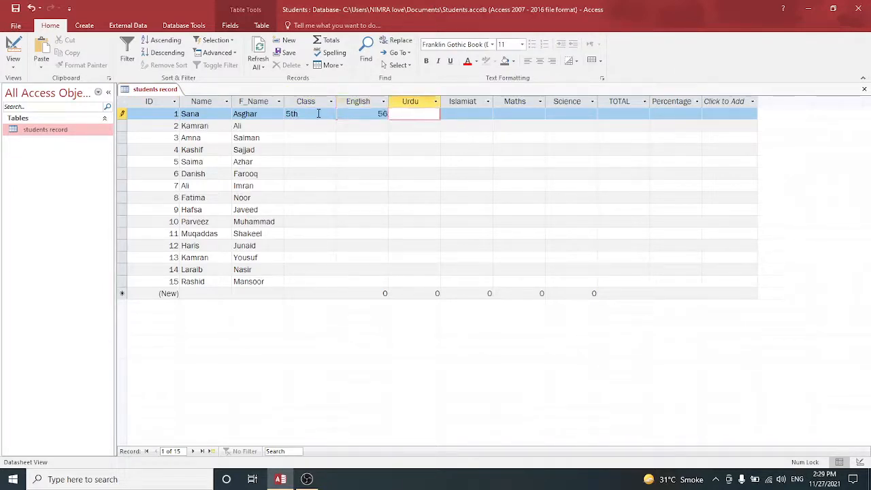
text(56)
key(Tab)
text(434)
key(Tab)
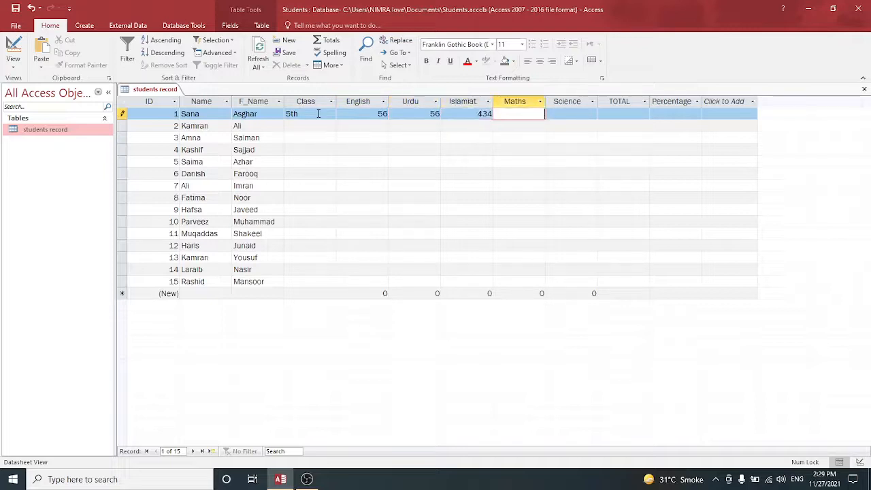
key(shift+Tab)
text(44)
key(Tab)
text(66)
key(Tab)
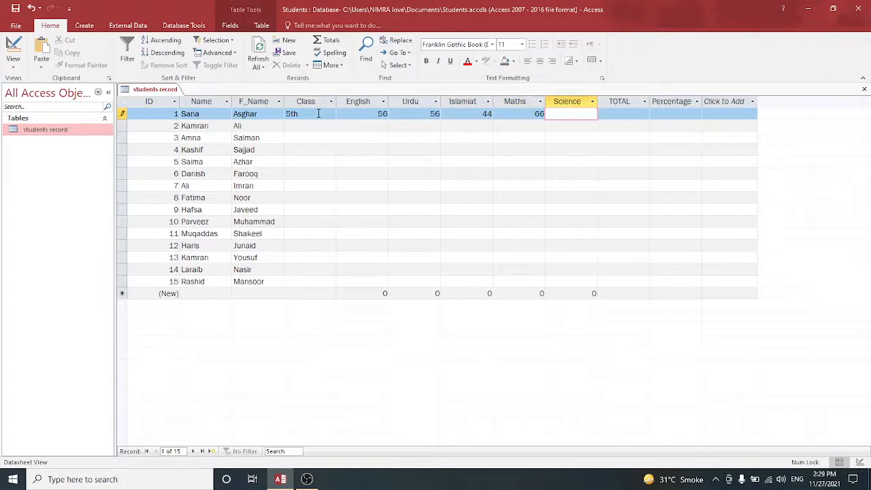
text(89)
key(Down)
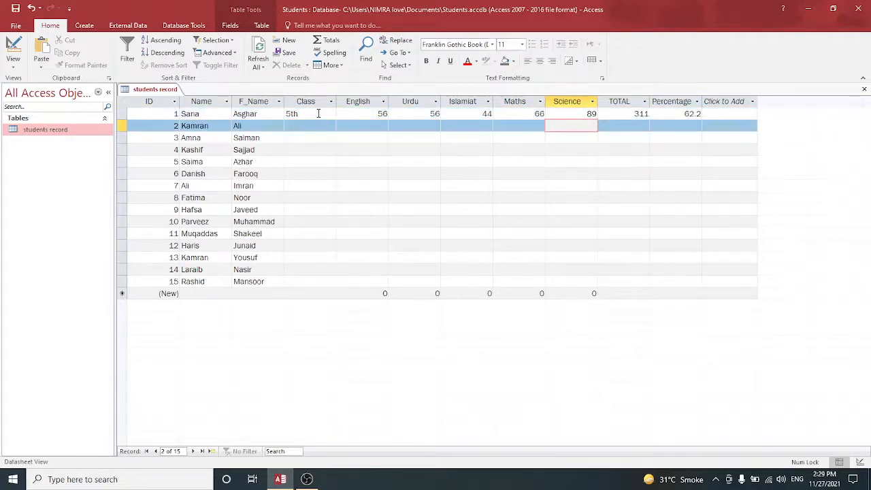
Enter record 2's marks Science 65, Maths 89, Islamiat 77, Urdu 88, English 99, and 67 in its Class cell
text(65)
key(Left)
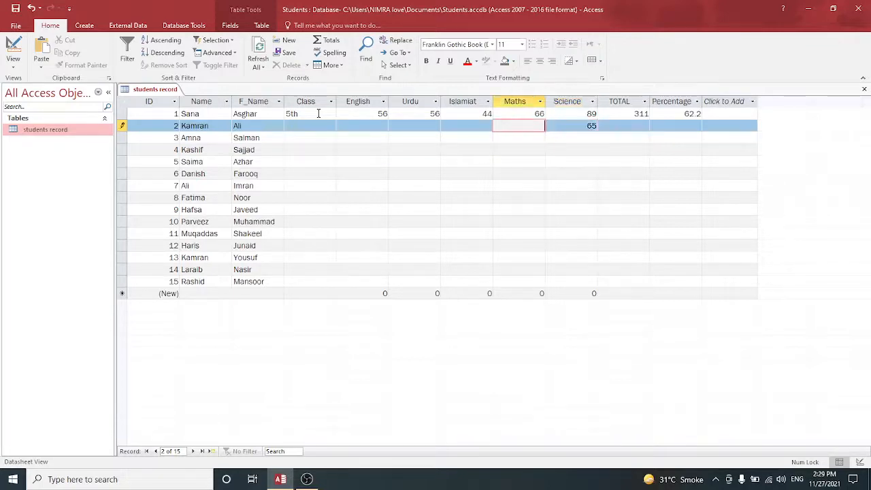
text(89)
key(Return)
key(Left)
key(Left)
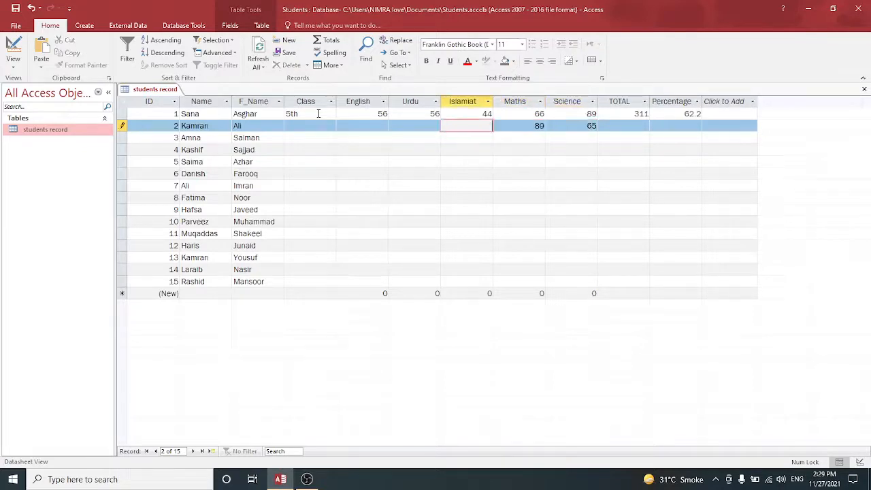
text(77)
key(shift+Tab)
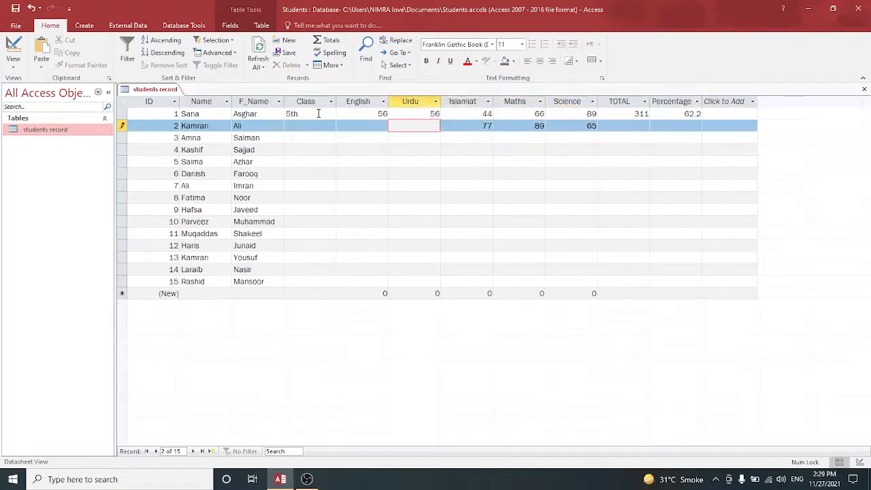
text(88)
key(shift+Tab)
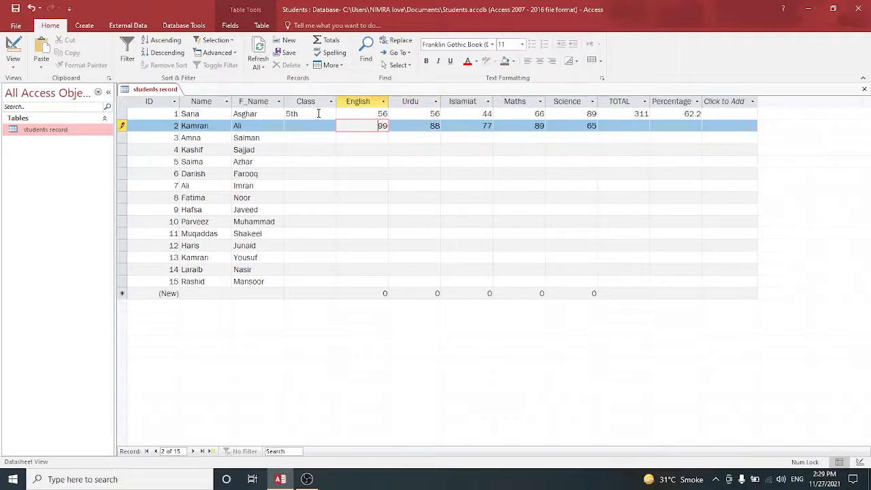
key(shift+Tab)
text(67)
key(Down)
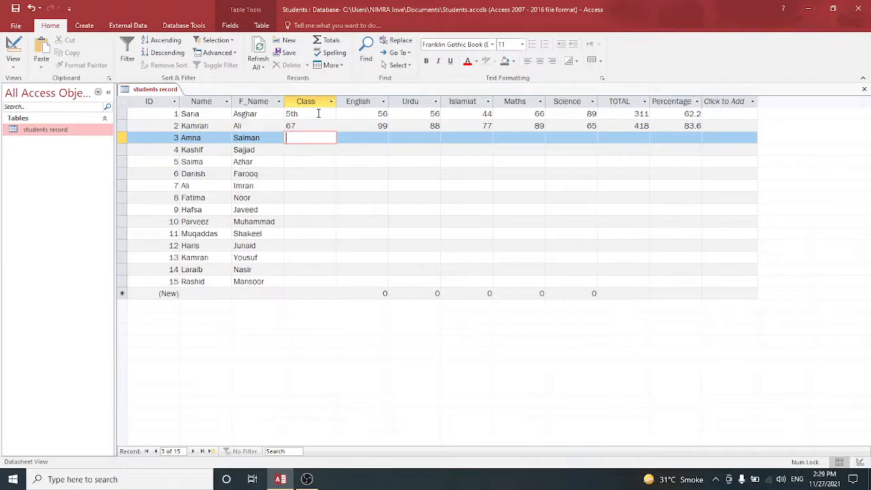
Enter record 3's Class as 56, English mark 66 and Urdu mark 89
text(56)
key(Tab)
text(6)
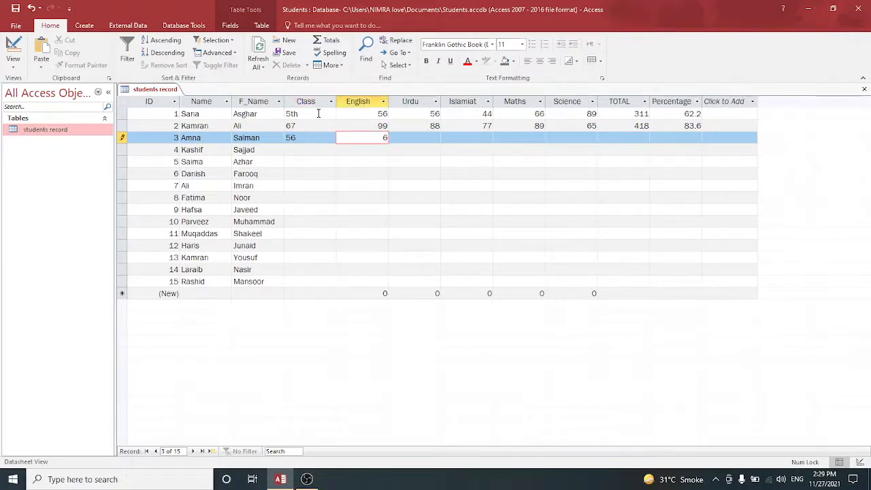
text(6)
key(Tab)
text(89)
key(Tab)
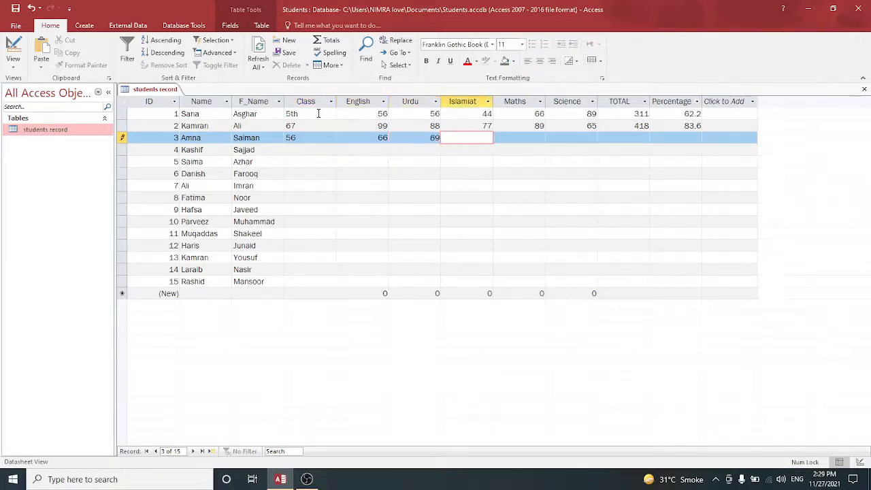
Correct the Class of records 2 and 3 to 5th
key(Left)
key(Left)
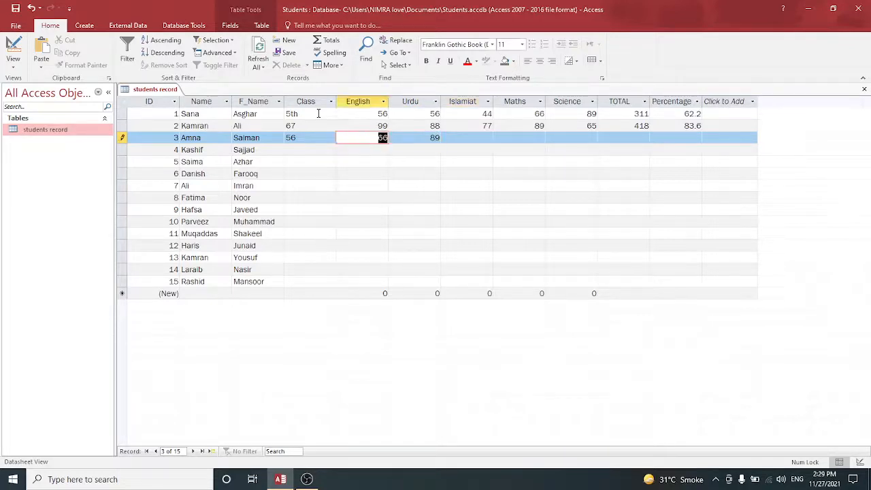
key(Left)
key(Up)
text(5th)
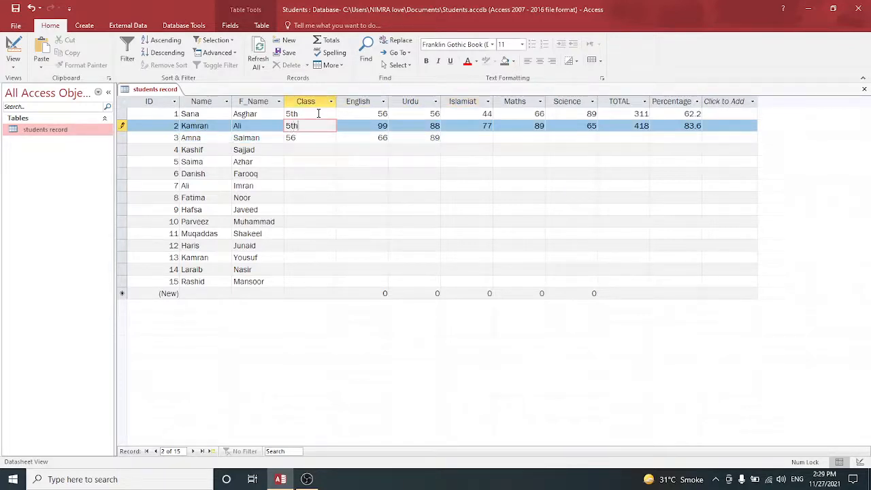
key(Down)
text(5)
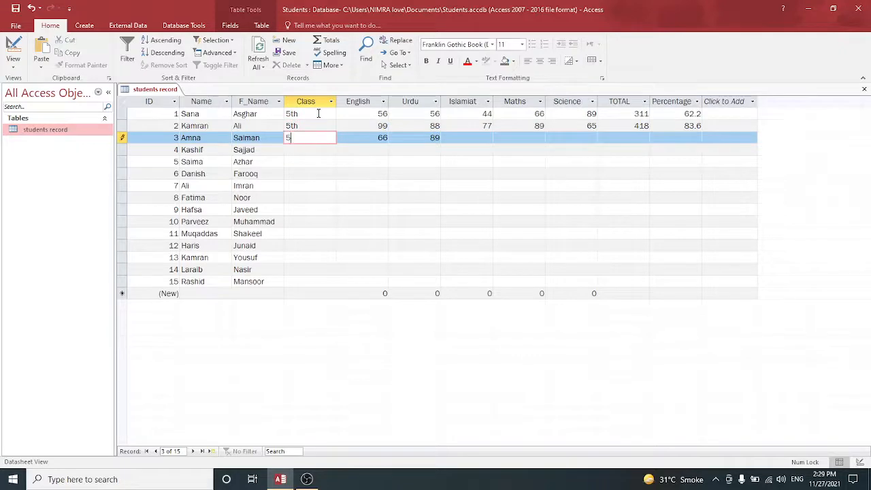
text(th)
key(Down)
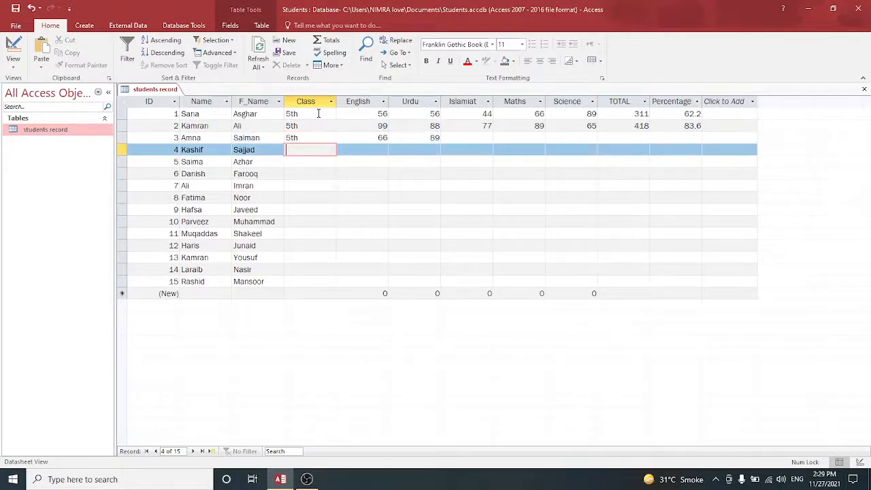
Fill in 5th as the Class for records 4 through 15
text(5th)
key(Down)
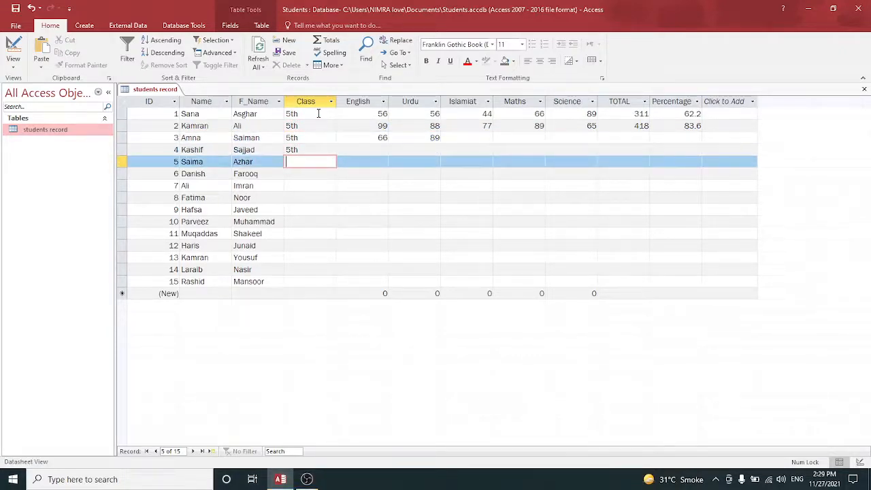
text(5th)
key(Down)
text(5)
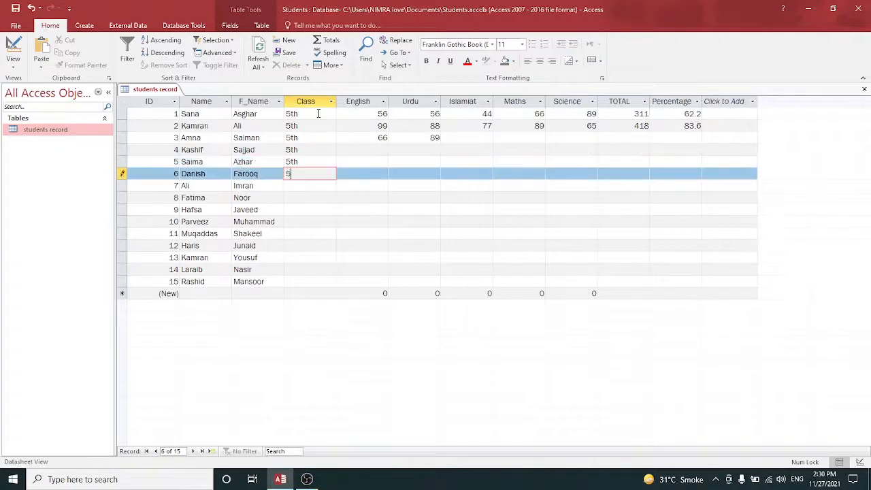
text(th)
key(Down)
text(5th)
key(Down)
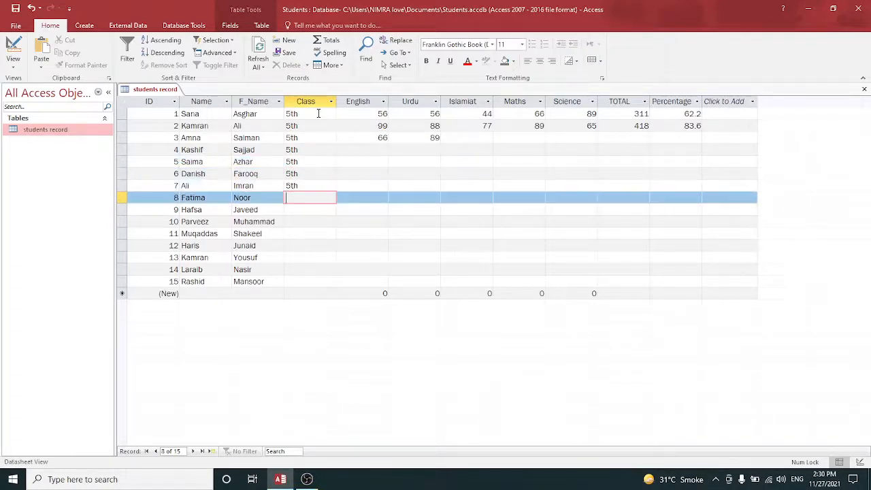
text(5th)
key(Down)
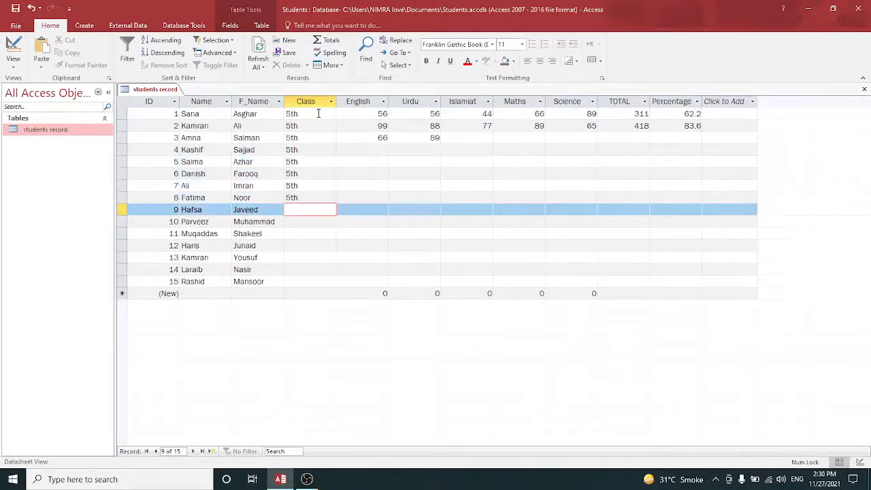
text(5th)
key(Down)
text(5th)
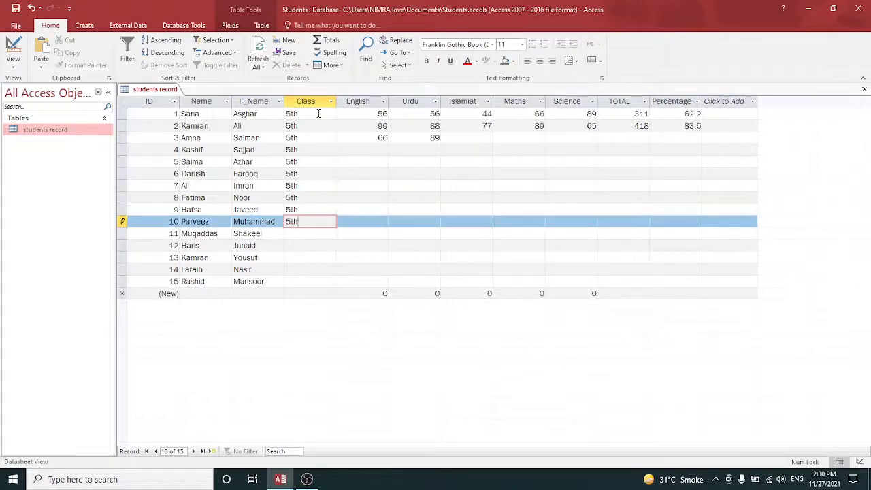
key(Down)
text(5th)
key(Down)
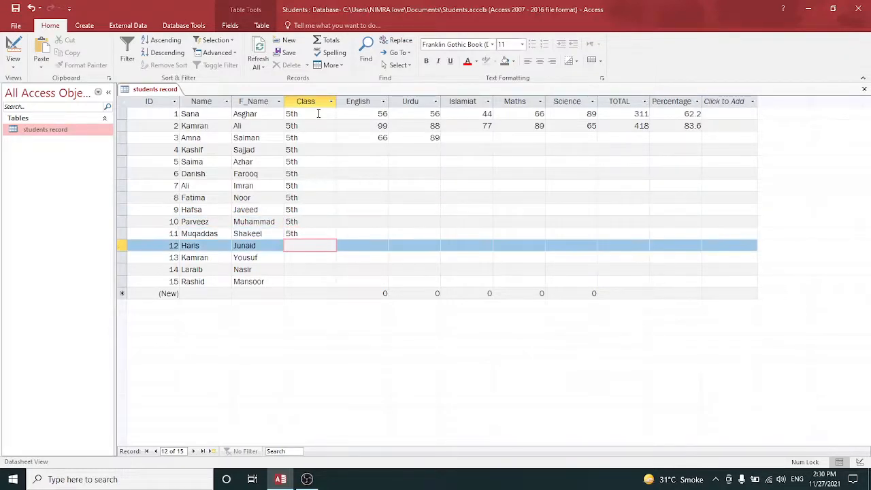
text(5th)
key(Down)
text(5t)
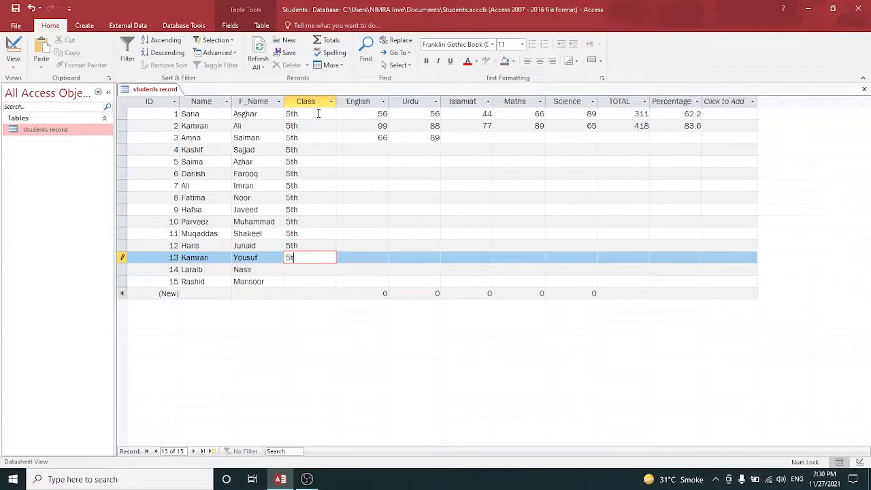
text(h)
key(Down)
text(5th)
key(Down)
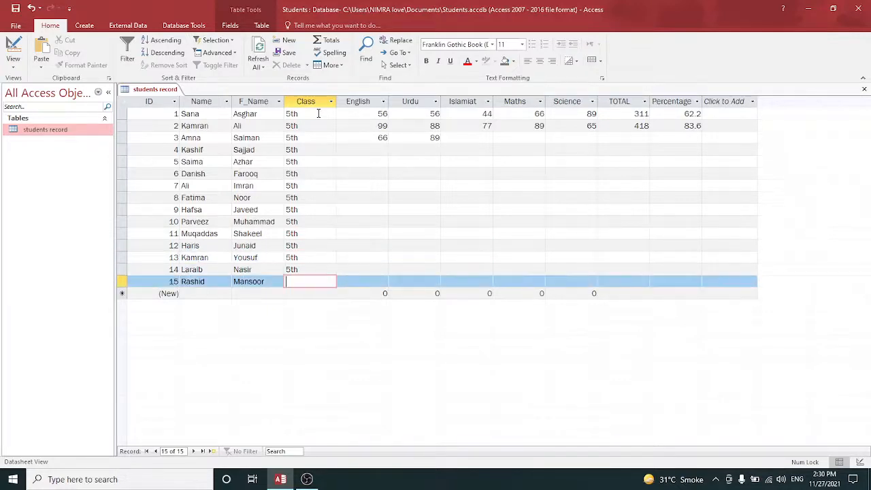
text(5th)
key(Tab)
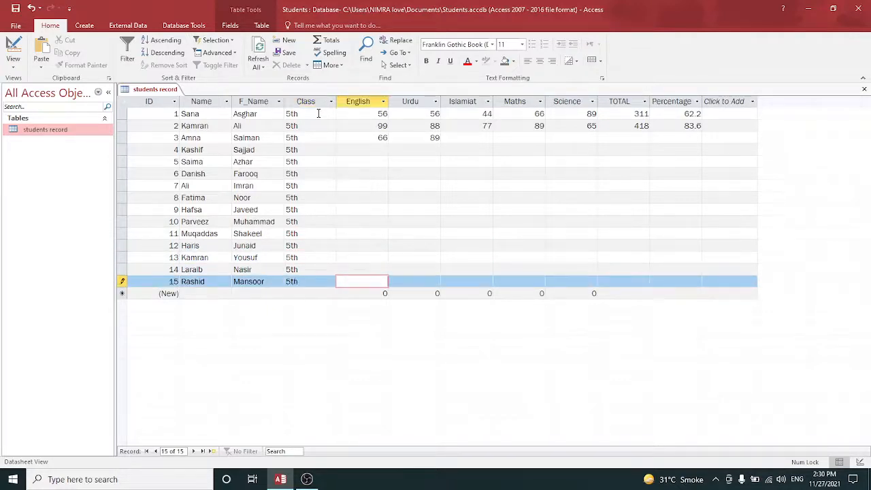
Enter record 15's marks English 45, Urdu 65, Islamiat 76, Maths 34, Science 78
text(45)
key(Tab)
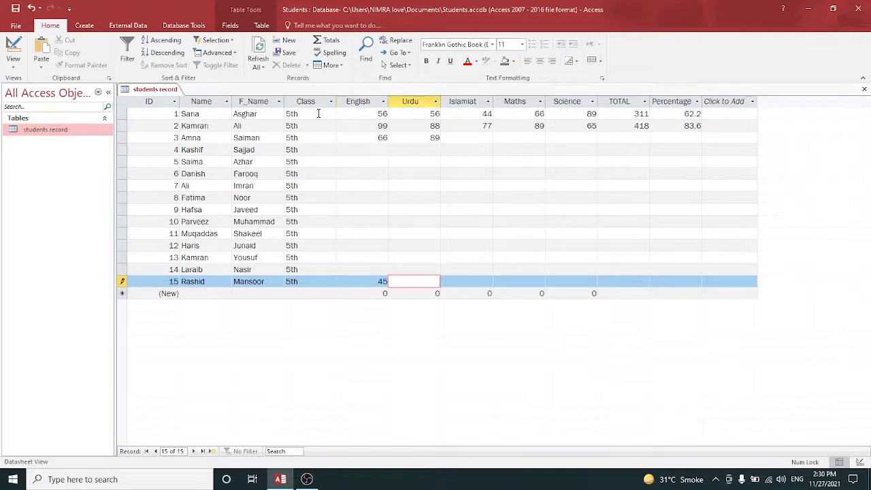
text(65)
key(Tab)
text(76)
key(Tab)
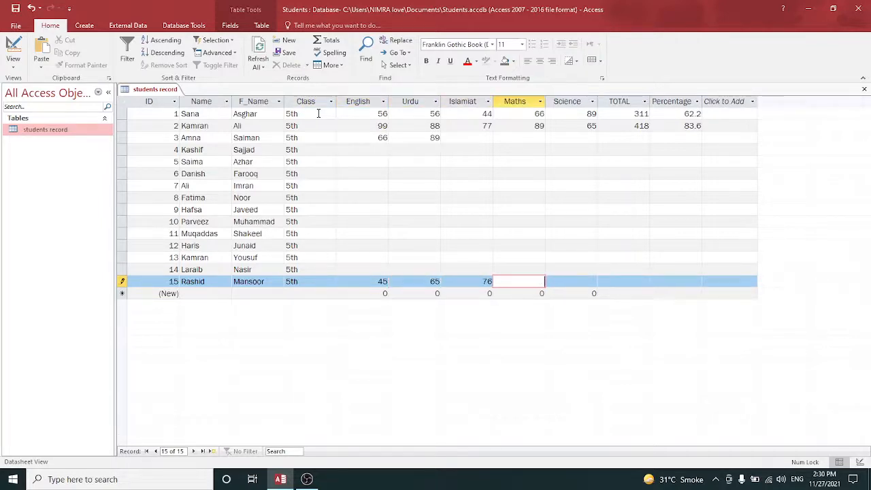
text(34)
key(Tab)
text(78)
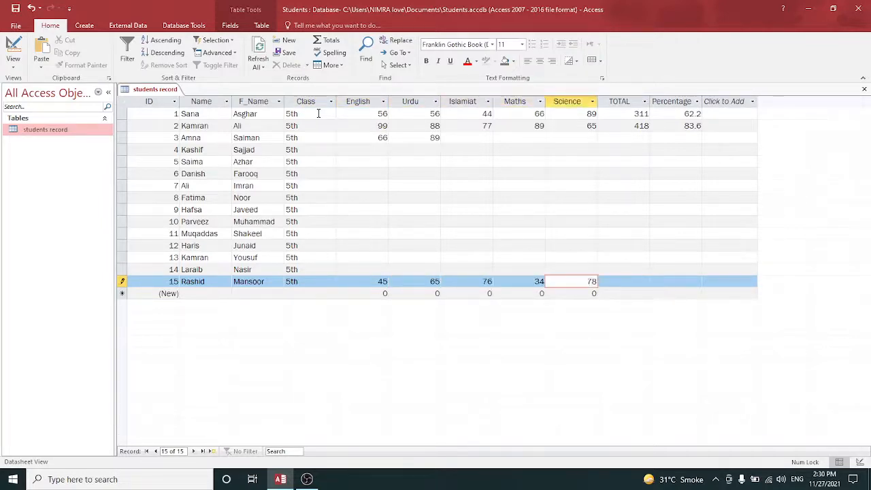
Enter record 14's marks: English 88, Urdu 56, Islamiat 34, Maths 67, Science 78
key(Up)
key(Left)
key(Left)
key(Left)
key(Left)
key(Left)
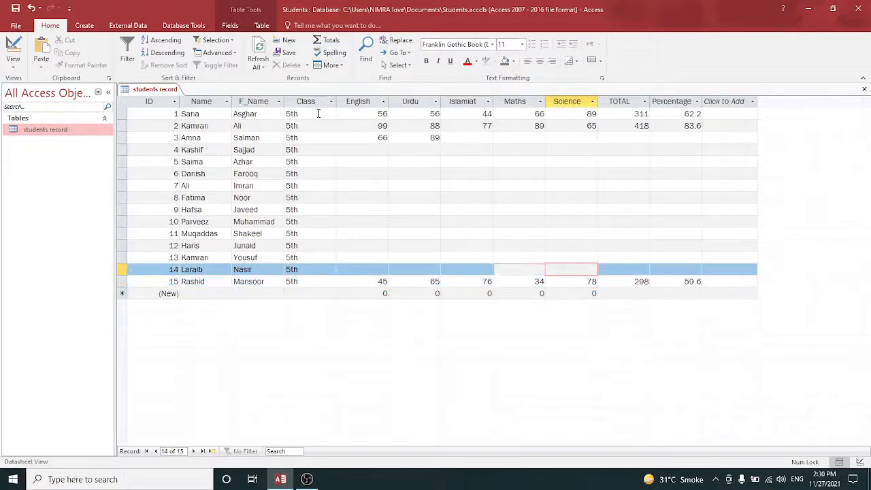
key(Right)
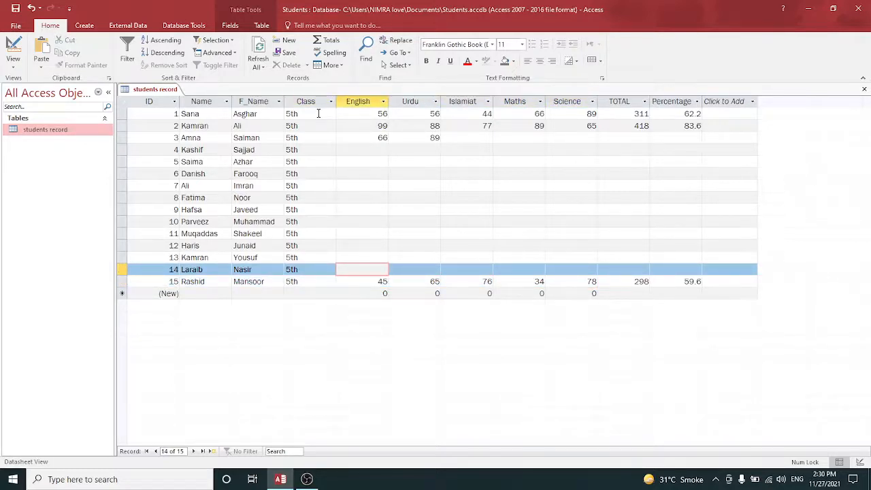
text(34)
key(BackSpace)
text(88)
key(Tab)
text(56)
key(Tab)
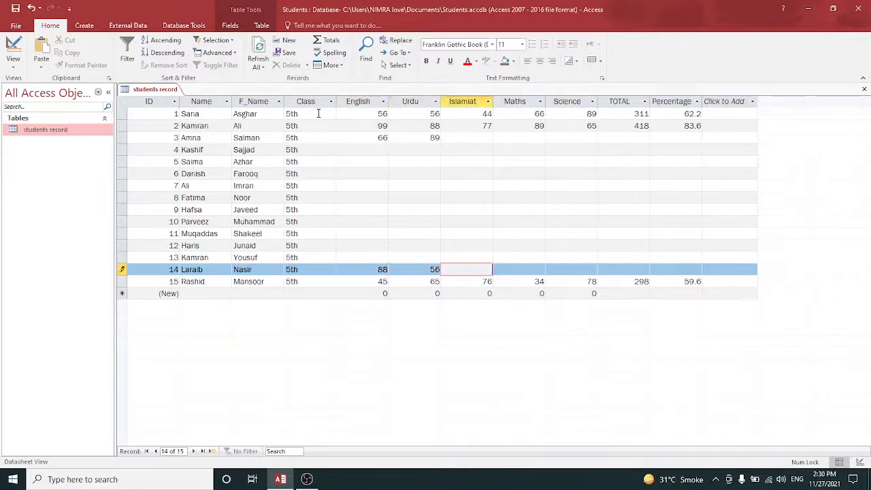
text(34)
key(Tab)
text(67)
key(Tab)
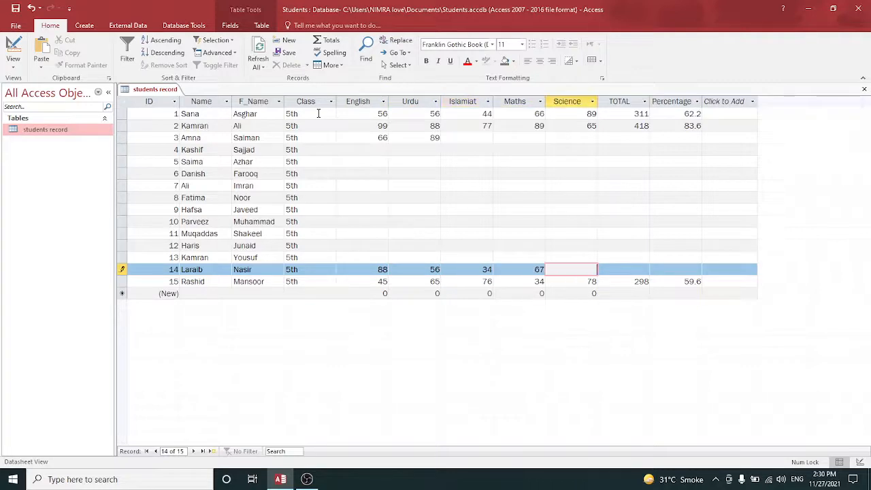
text(78)
key(Up)
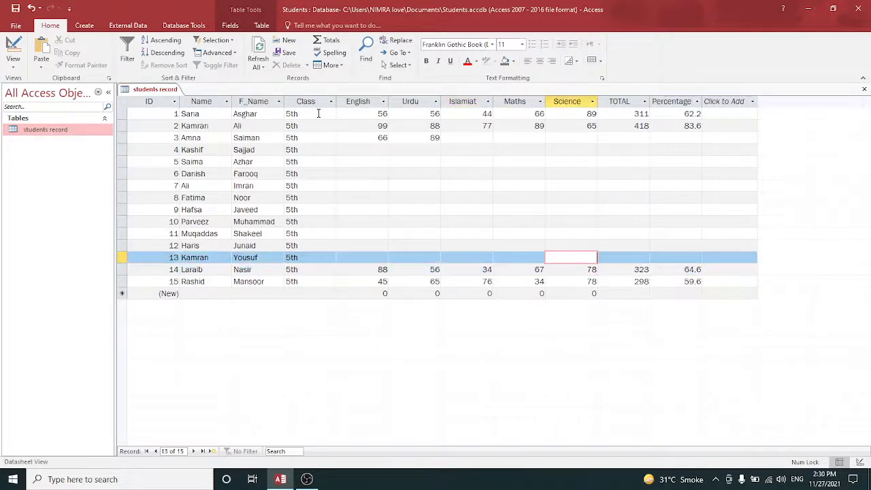
Enter record 4's marks: English 34, Urdu 54, Islamiat 45, Maths 33, Science 45
key(Left)
key(Left)
key(Left)
key(Left)
key(Left)
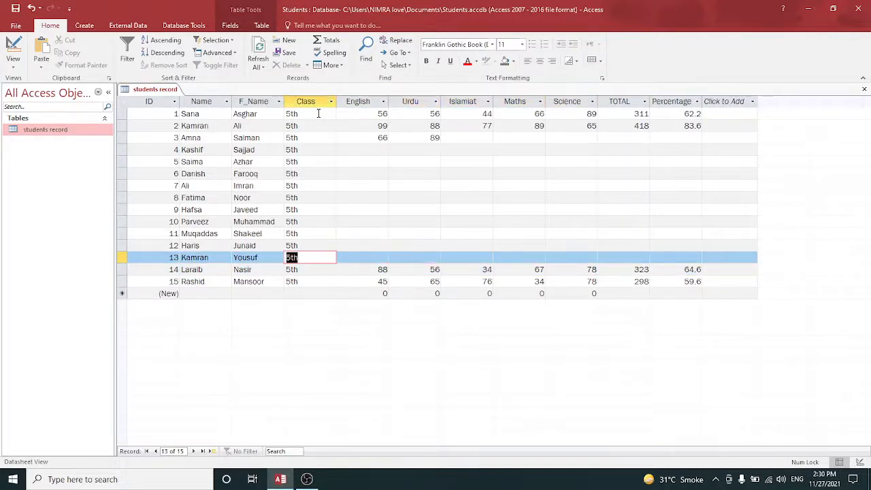
key(Left)
key(Right)
key(Right)
key(Up)
key(Up)
key(Up)
key(Up)
key(Up)
key(Up)
key(Up)
key(Up)
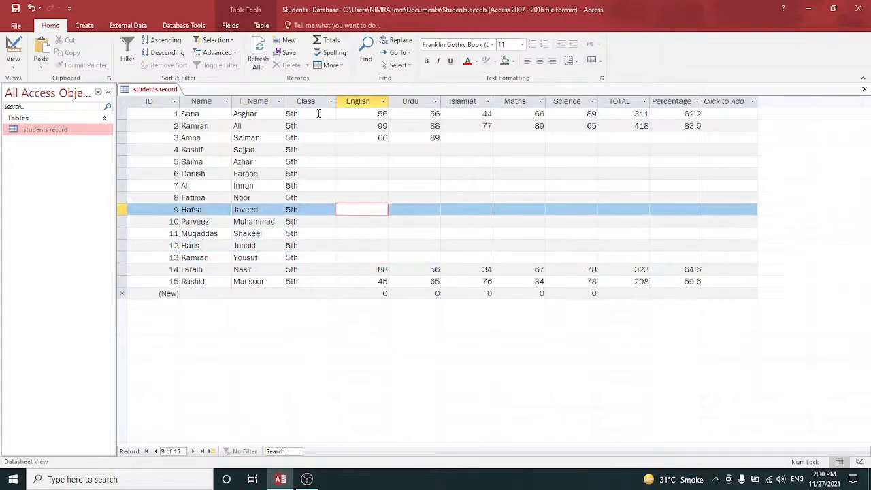
key(Up)
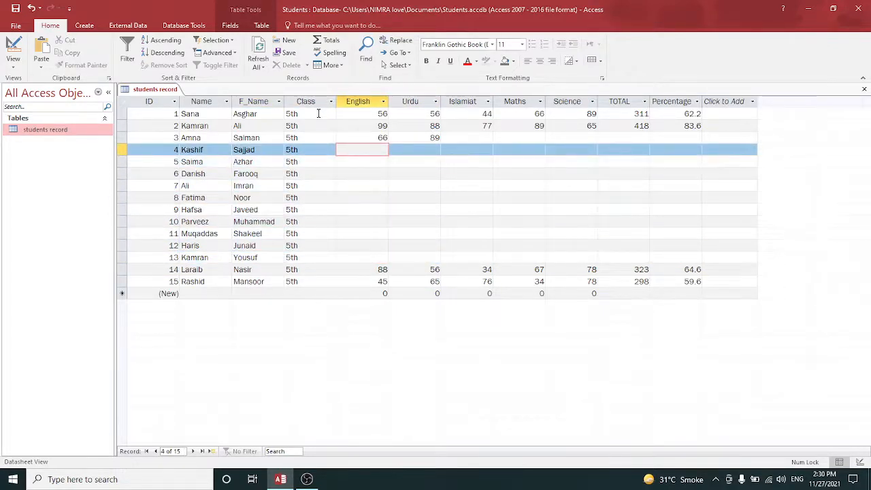
text(34)
key(Tab)
text(54)
key(Tab)
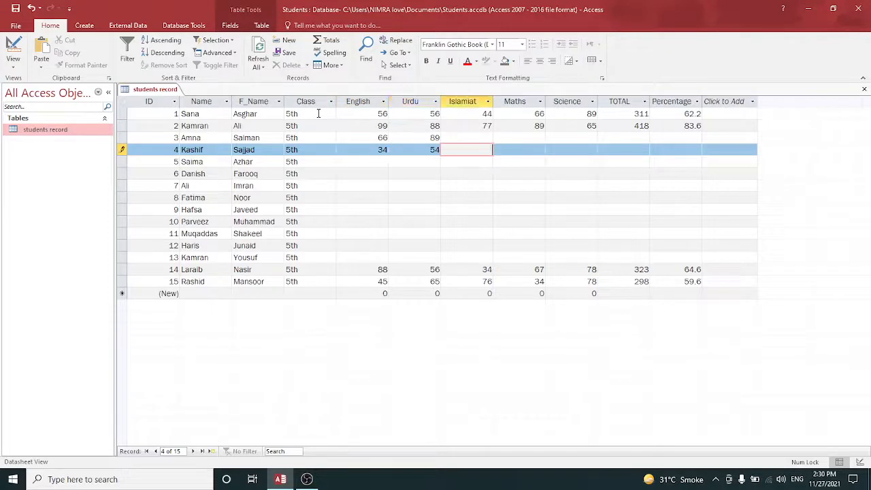
text(45)
key(Tab)
text(33)
key(Tab)
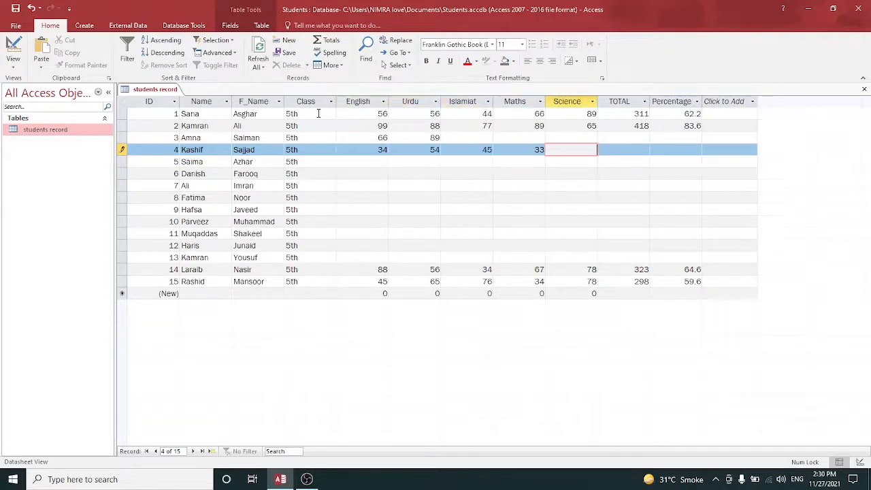
text(45)
key(Tab)
Complete record 3 with Islamiat 55, Maths 66 and Science 44
key(Up)
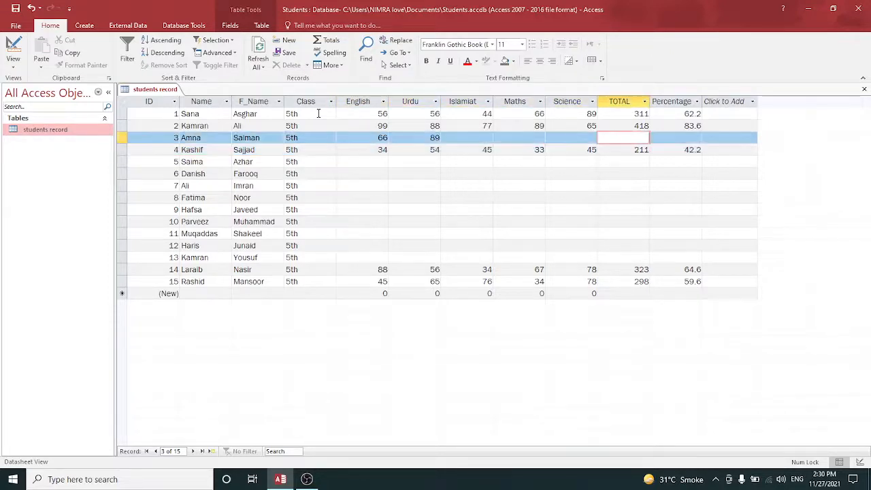
key(Left)
key(Left)
key(Left)
text(55)
key(Tab)
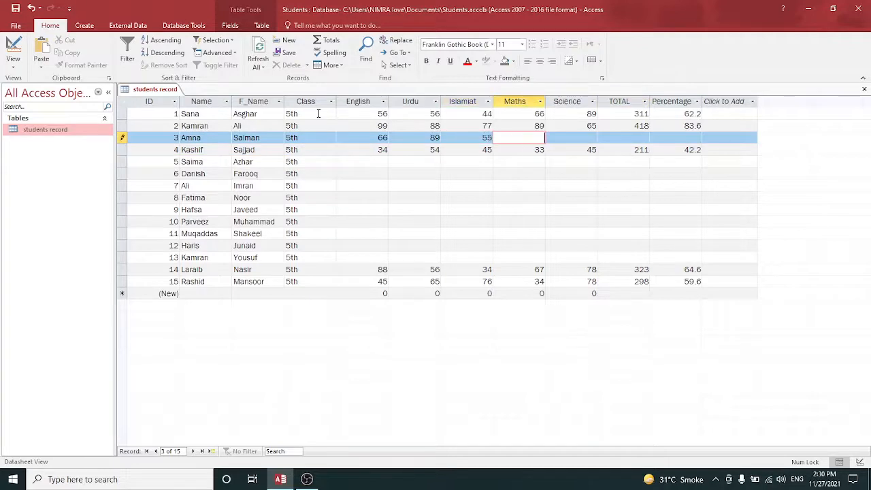
text(66)
key(Tab)
text(44)
key(Down)
key(Down)
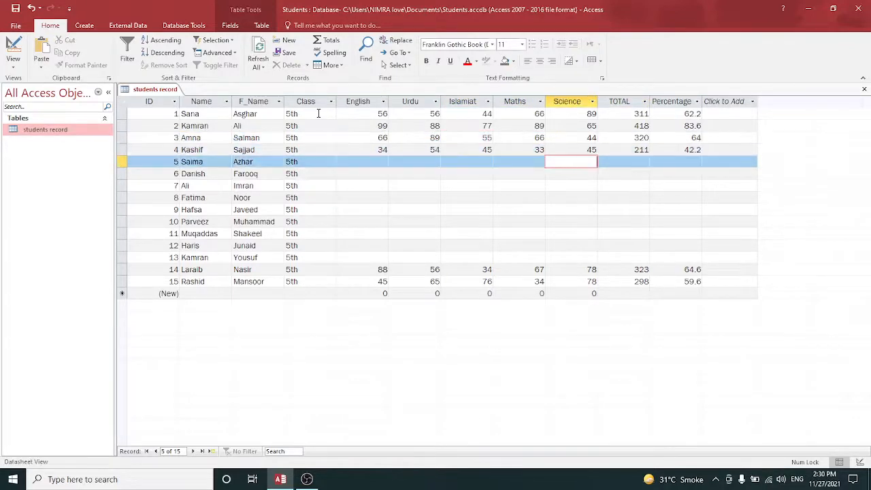
Enter record 5's marks: Science 35, Maths 66, Islamiat 77, Urdu 66, English 89
text(355)
key(BackSpace)
key(shift+Tab)
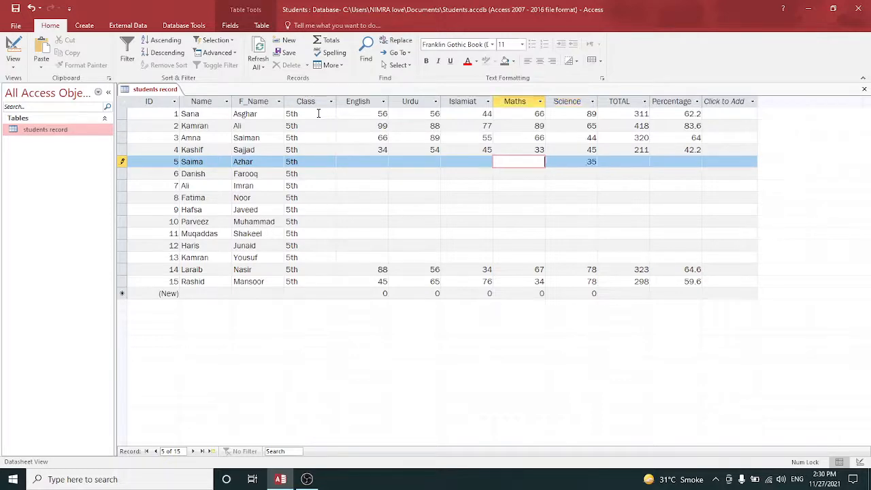
text(66)
key(shift+Tab)
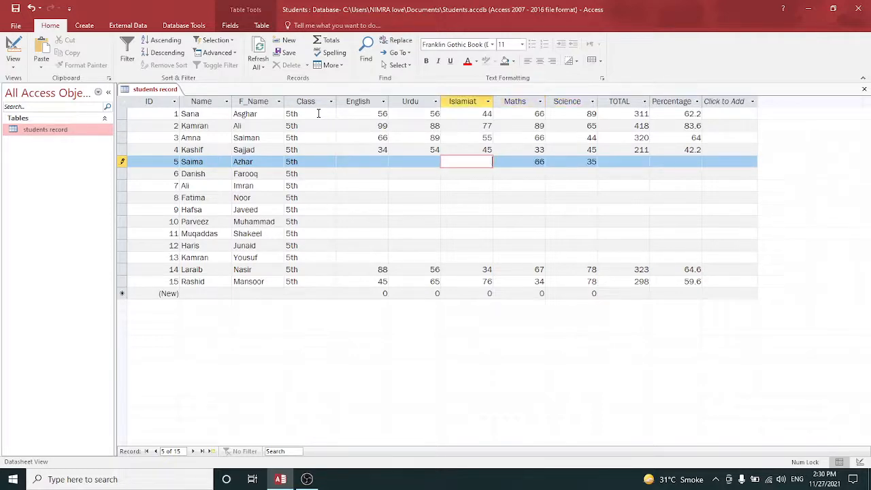
key(shift+Tab)
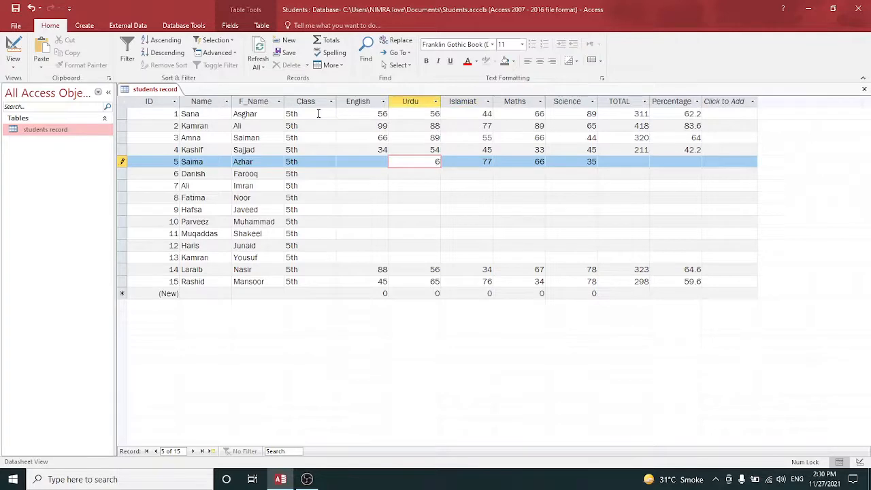
key(shift+Tab)
text(8)
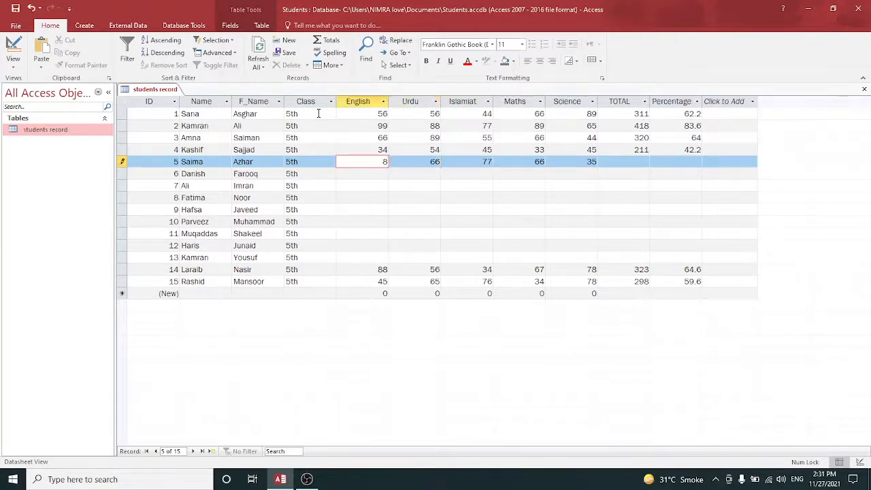
text(9)
key(Down)
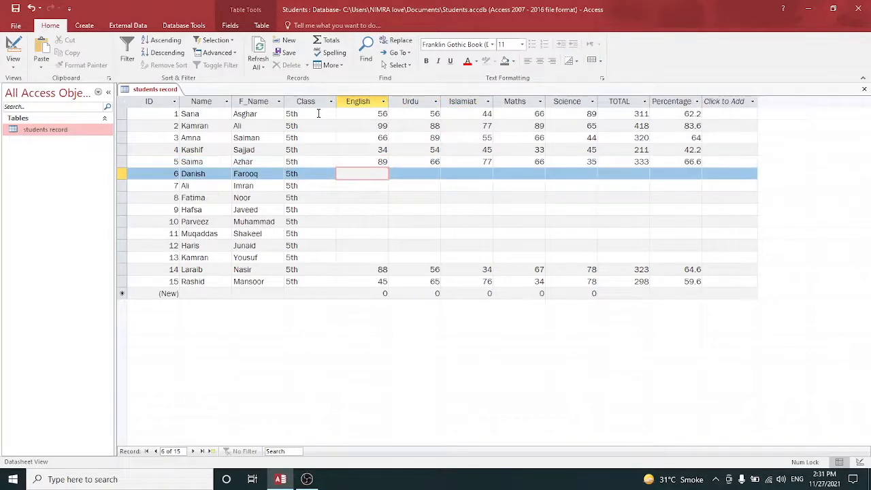
Fill the English marks for records 6 to 13 as 45, 34, 34, 44, 77, 88, 99, 76
text(45)
key(Down)
text(34)
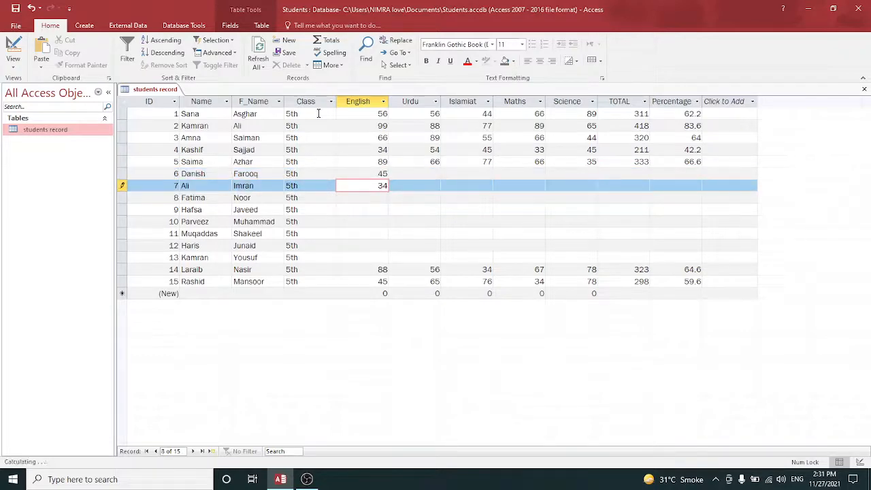
key(Down)
text(34)
key(Down)
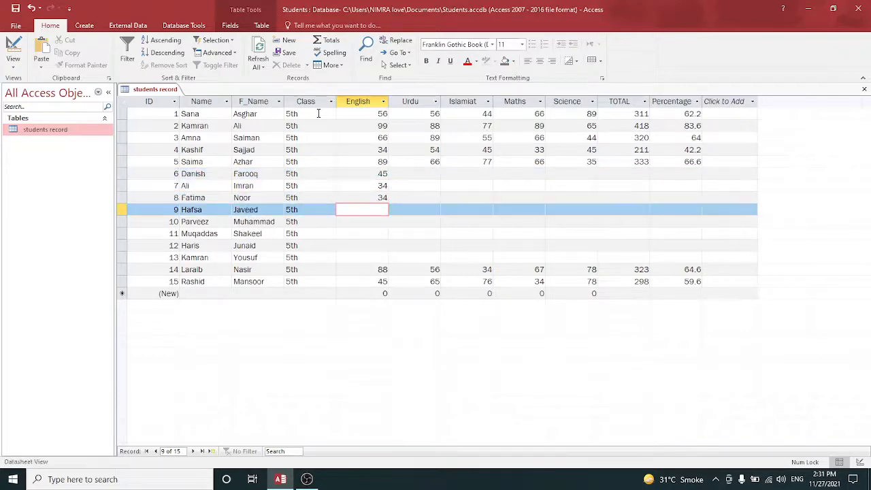
text(44)
key(Down)
text(77)
key(Down)
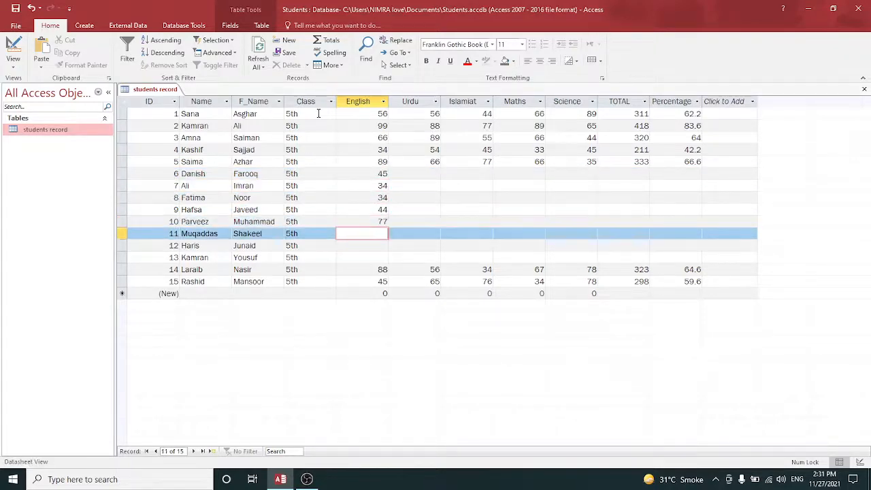
text(88)
key(Down)
text(99)
key(Down)
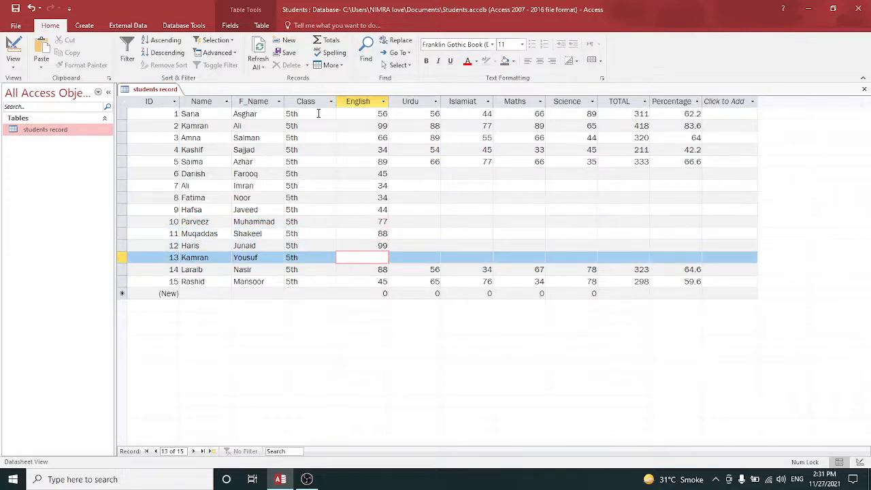
text(76)
key(Tab)
Fill the Urdu marks for records 6 to 13 as 33, 44, 66, 54, 78, 87, 78, 90
key(Up)
key(Up)
key(Up)
key(Up)
key(Up)
key(Up)
key(Up)
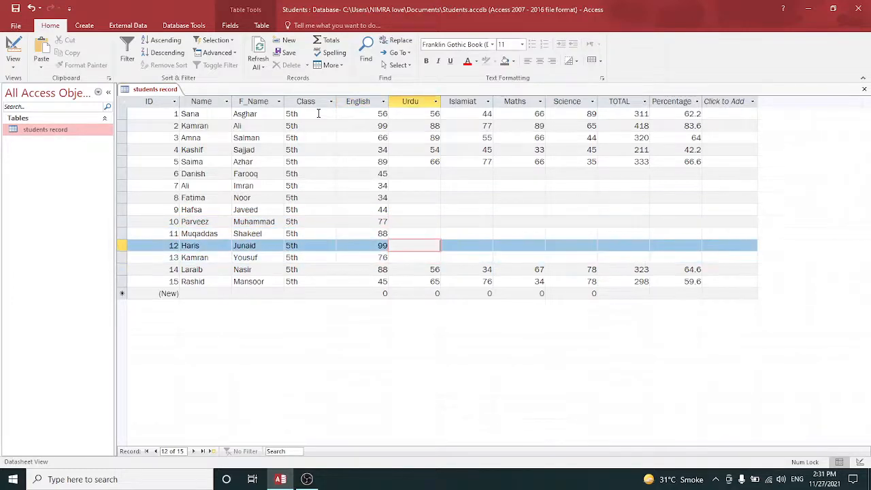
text(3)
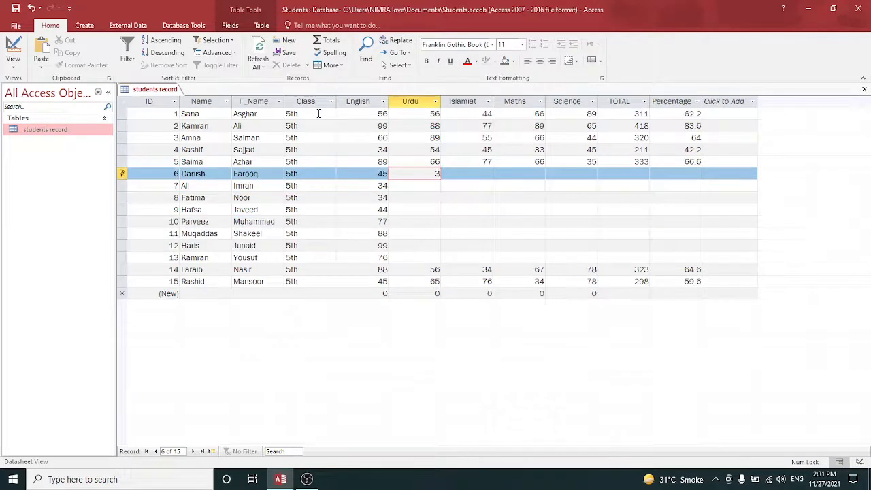
text(3)
key(Down)
text(44)
key(Down)
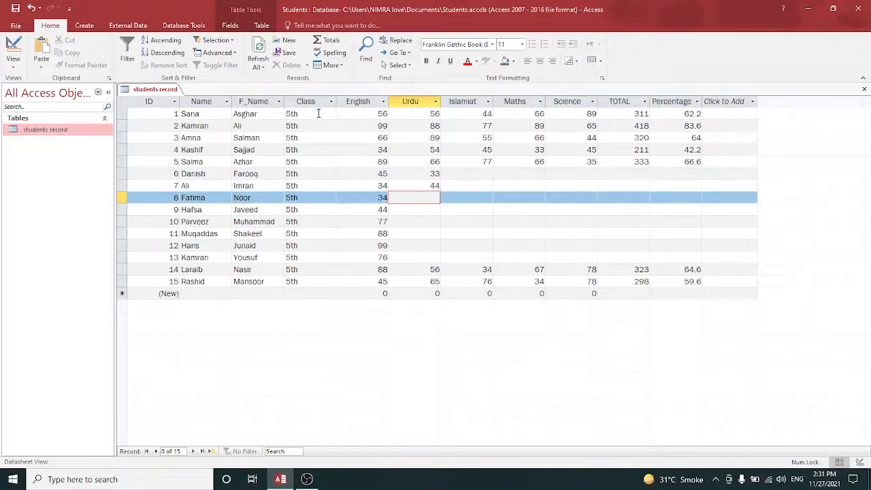
text(66)
key(Down)
text(54)
key(Down)
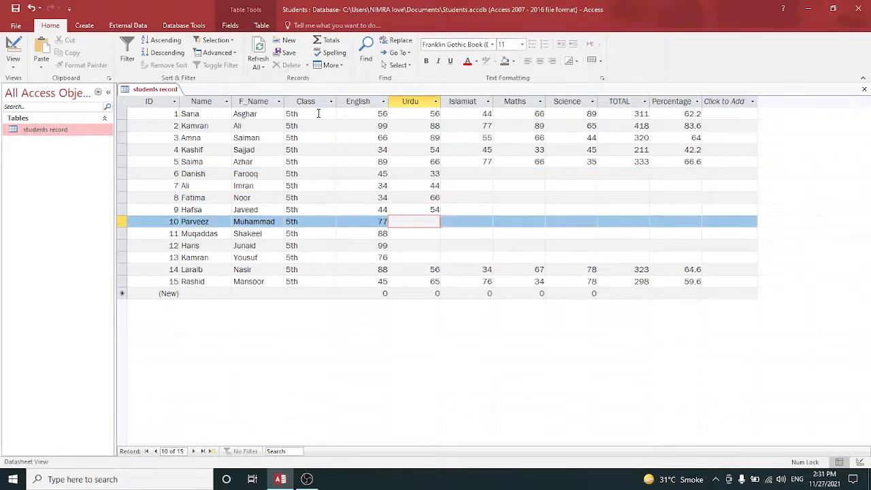
text(78)
key(Down)
text(87)
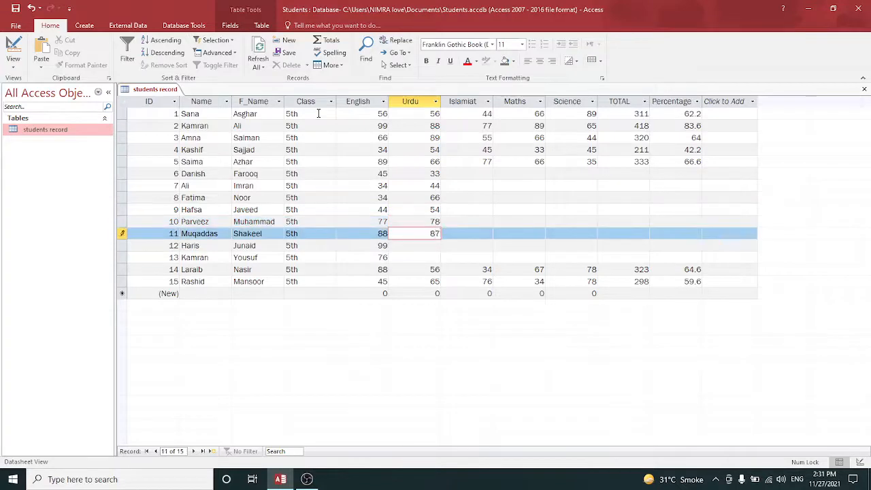
key(Down)
text(78)
key(Down)
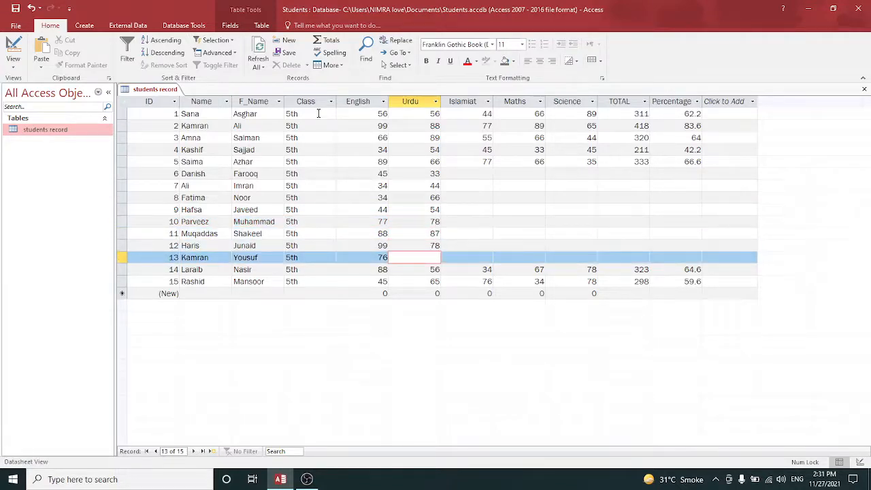
text(90)
key(Tab)
Fill the Islamiat marks for records 6 to 12 as 34, 45, 45, 45, 33, 78, 67
key(Up)
key(Up)
key(Up)
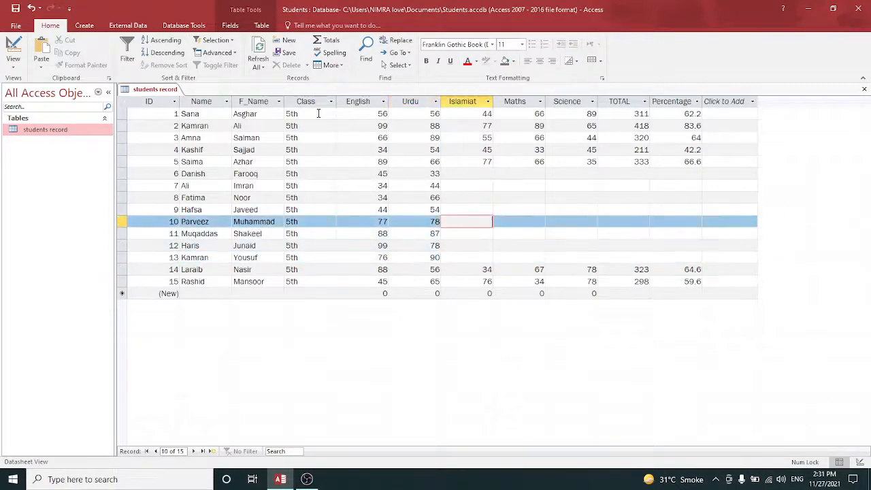
key(Up)
key(Up)
key(Up)
key(Up)
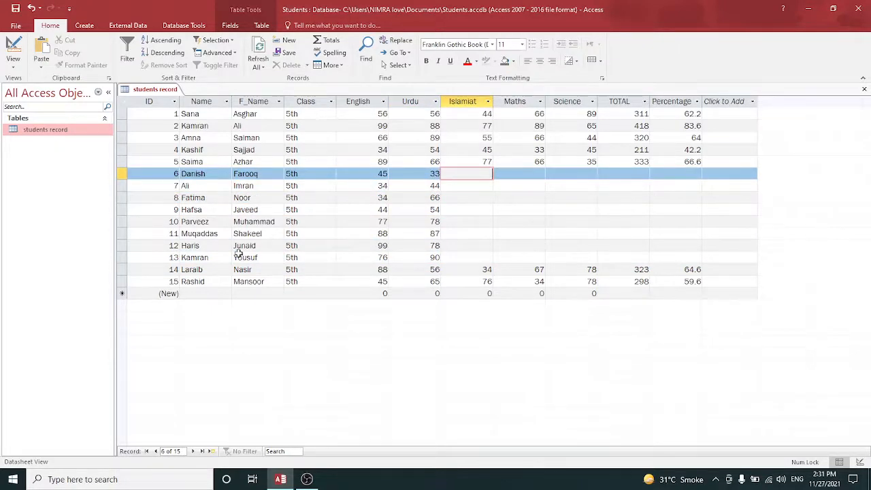
mouse_move(307, 480)
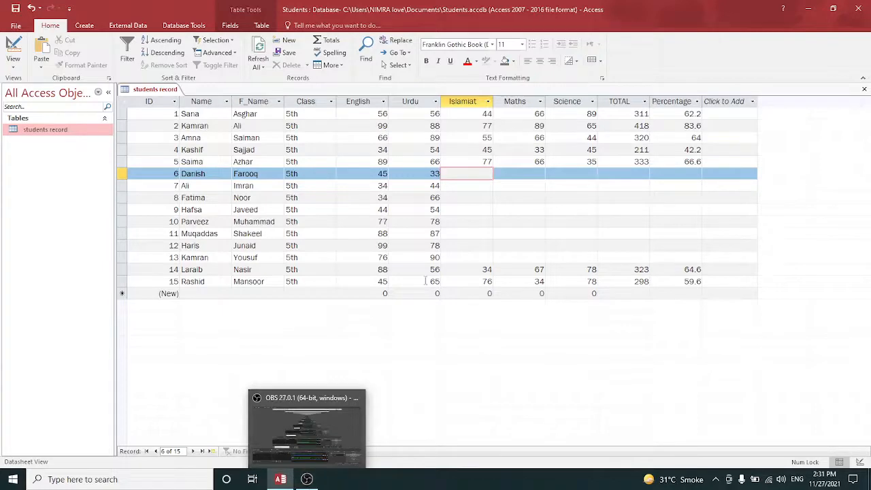
text(34)
key(Down)
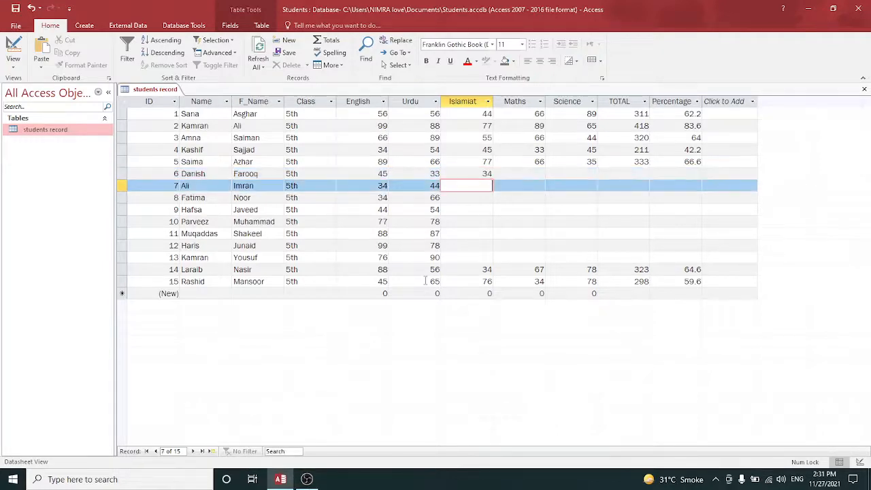
text(45)
key(Down)
text(45)
key(Down)
text(45)
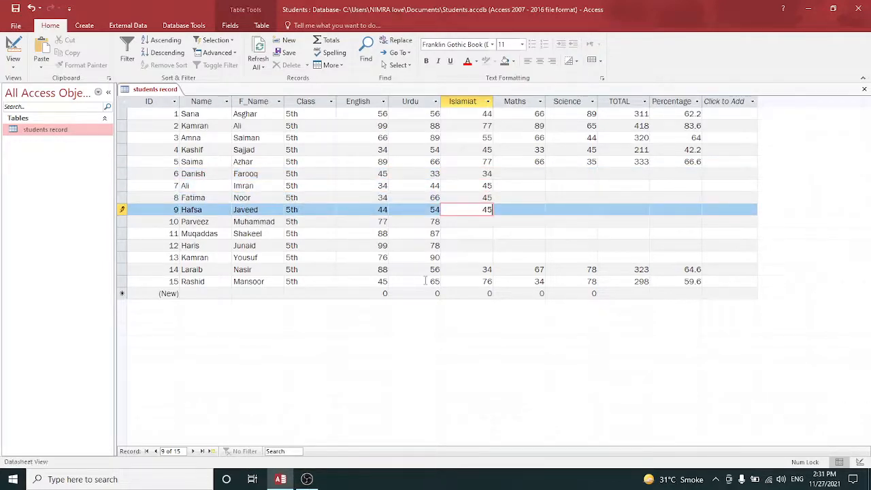
key(Down)
text(33)
key(Down)
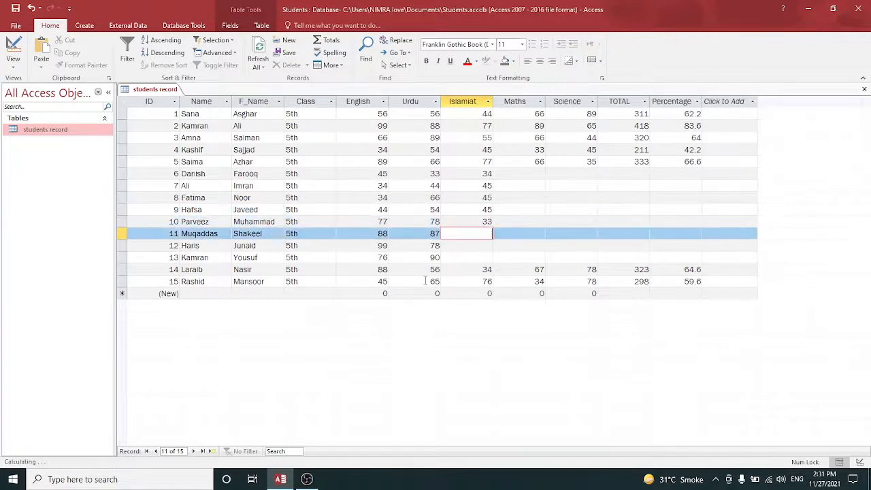
text(78)
key(Down)
text(67)
key(Down)
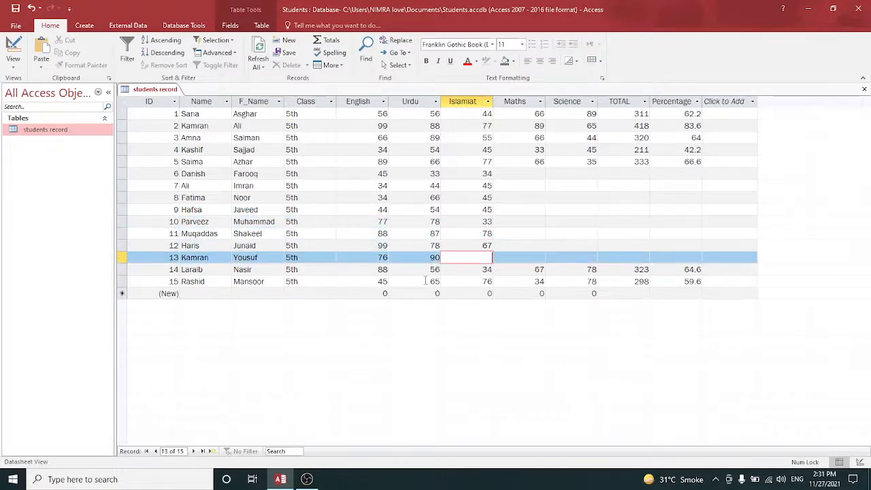
Enter 89 as record 13's Islamiat mark and fill the Maths marks for records 6 to 13 as 77, 66, 55, 44, 44, 33, 32, 24
text(89)
key(Up)
key(Up)
key(Up)
key(Up)
key(Up)
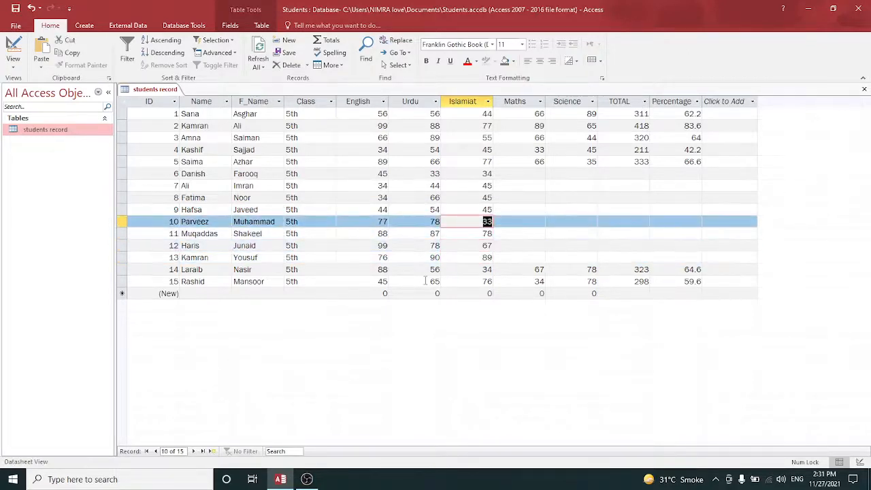
key(Up)
key(Up)
key(Right)
text(77)
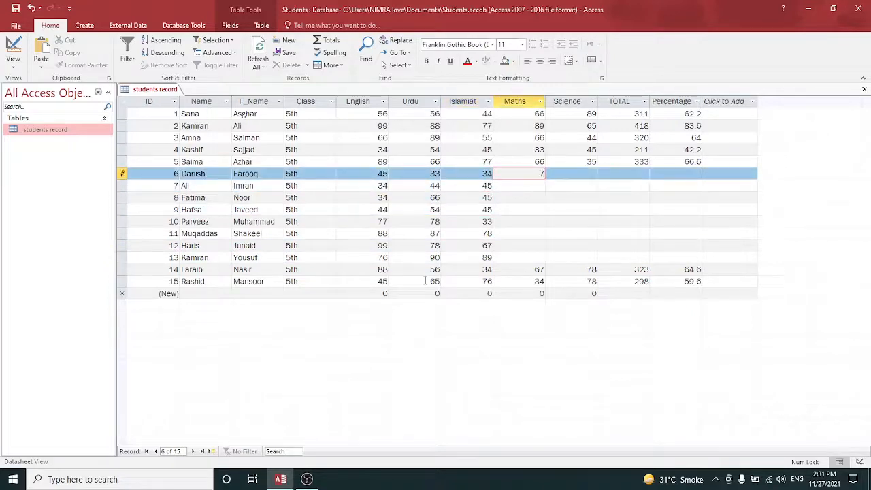
key(Down)
text(66)
key(Down)
text(55)
key(Down)
text(44)
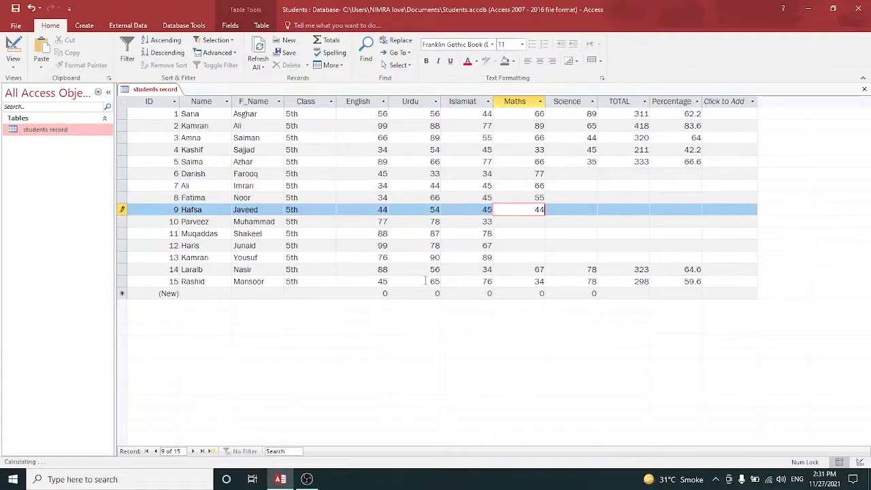
key(Down)
text(44)
text(3)
key(Down)
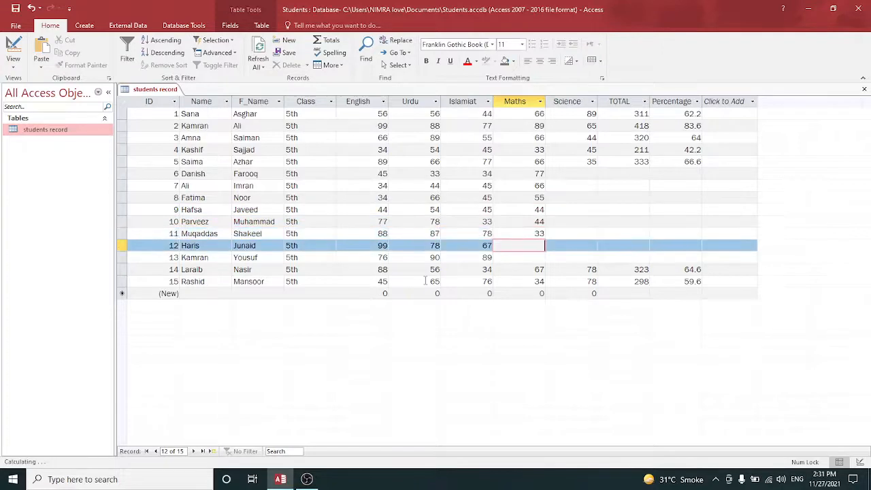
text(32)
key(Down)
text(24)
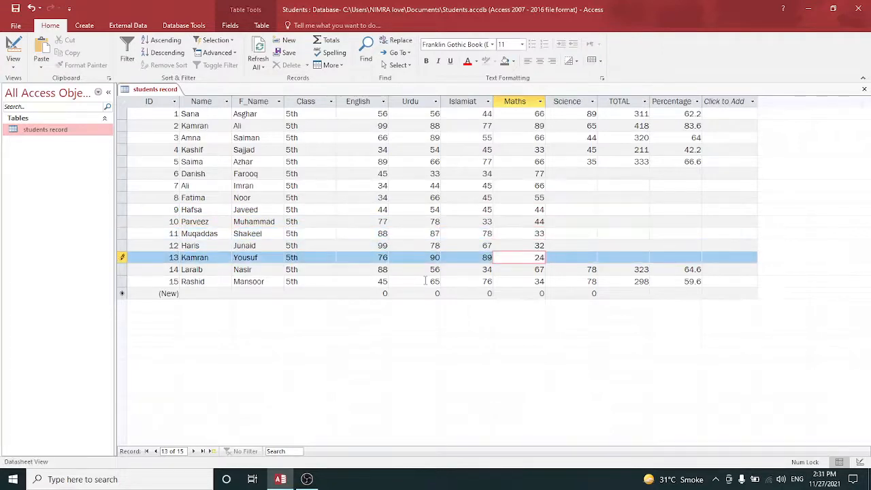
Fill the Science marks for records 6 to 13 as 56, 66, 55, 44, 32, 90, 99, 77
key(Tab)
key(Up)
key(Up)
key(Up)
key(Down)
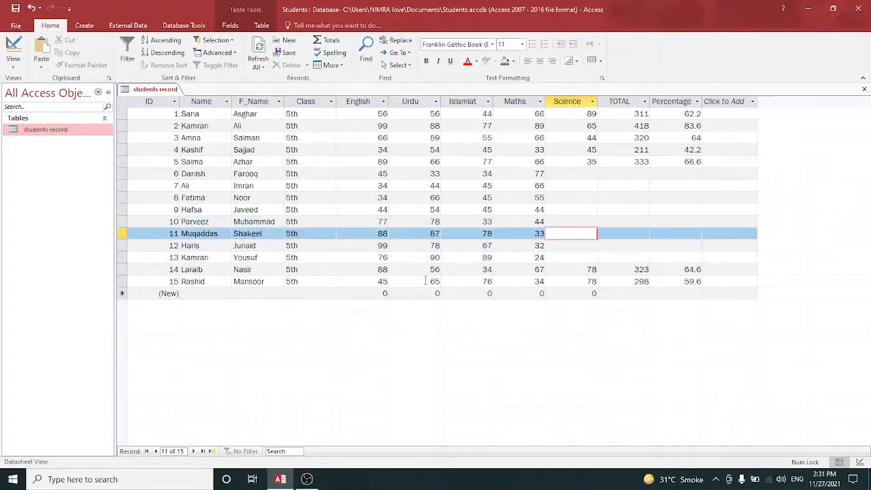
key(Up)
key(Up)
key(Up)
key(Up)
key(Up)
text(56)
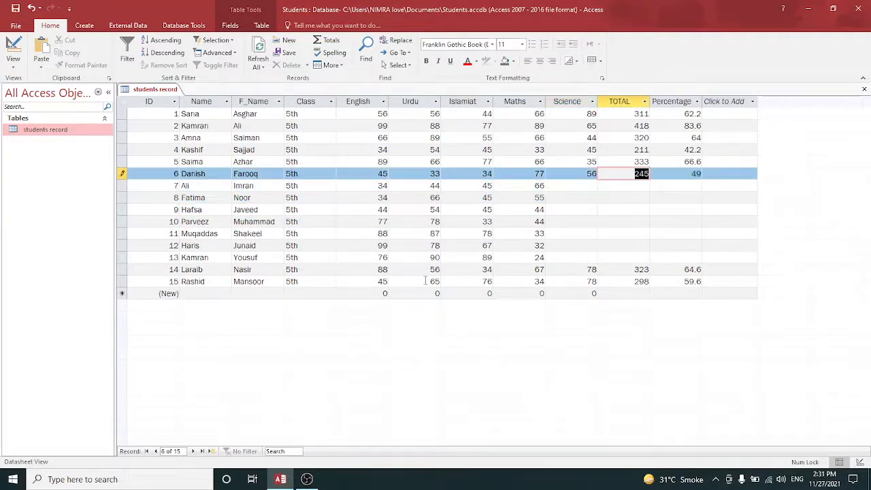
key(Tab)
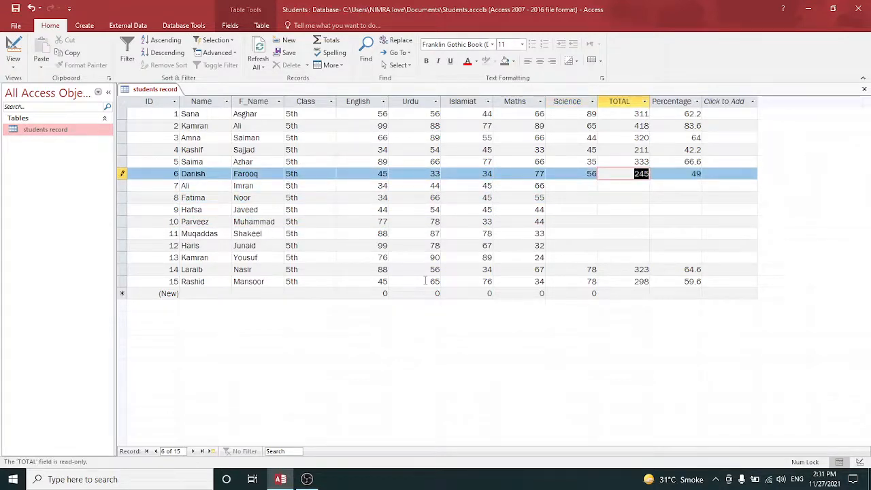
key(Down)
key(Left)
text(66)
key(Down)
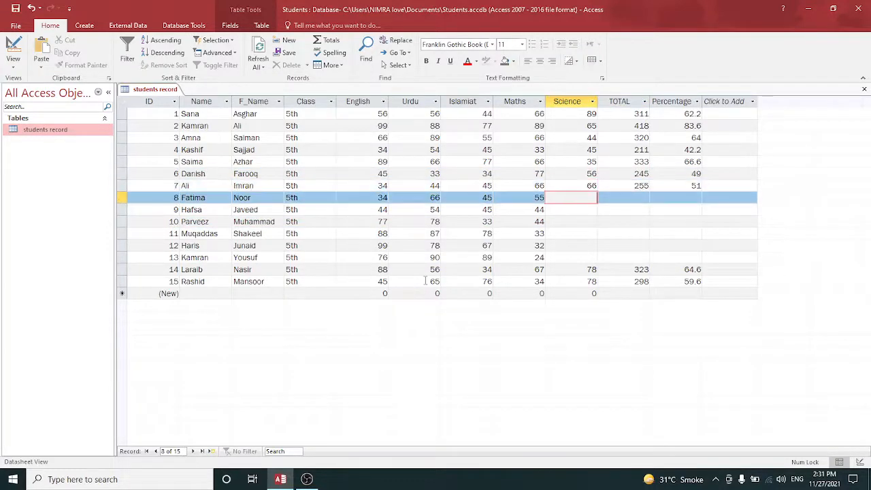
text(55)
key(Down)
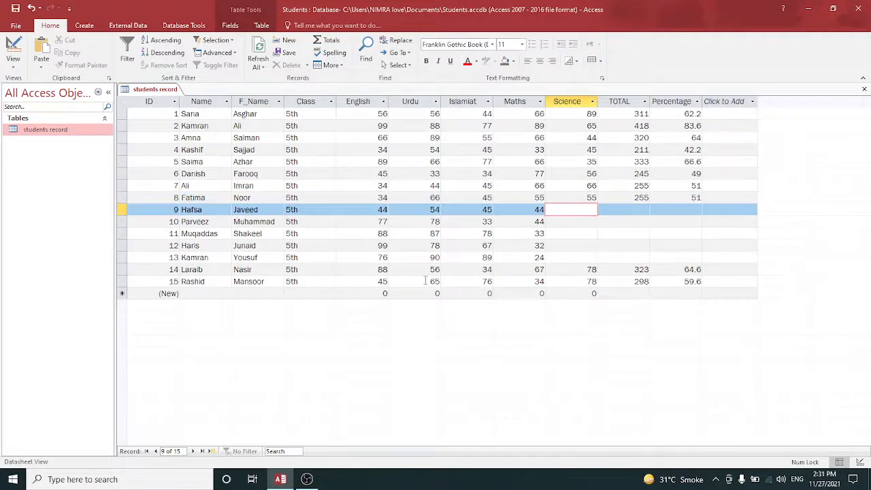
text(44)
key(Down)
text(3)
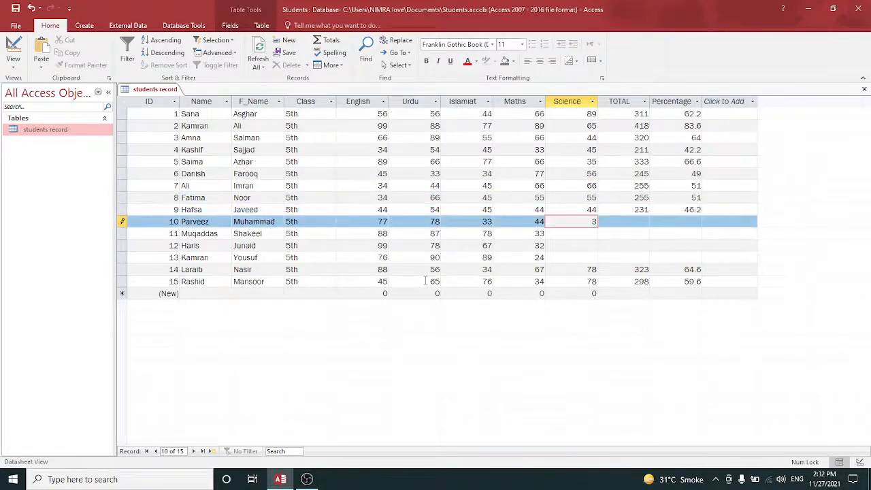
text(2)
key(Down)
text(90)
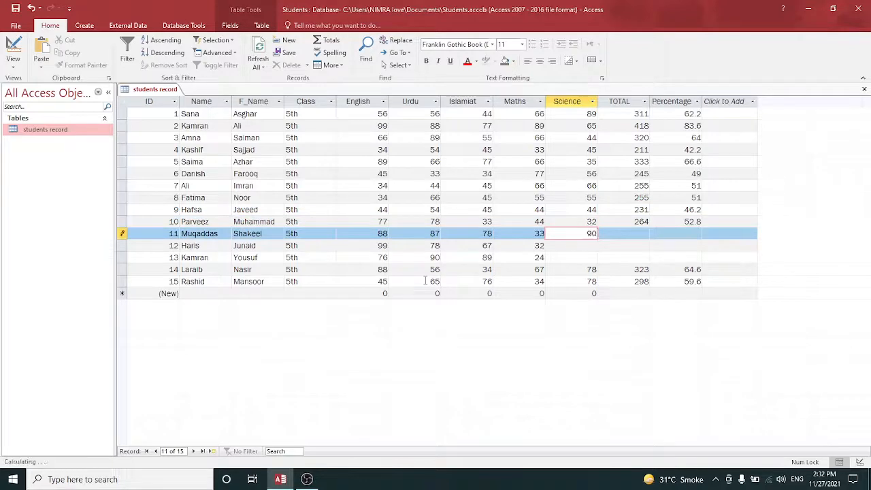
key(Down)
text(99)
key(Down)
text(77)
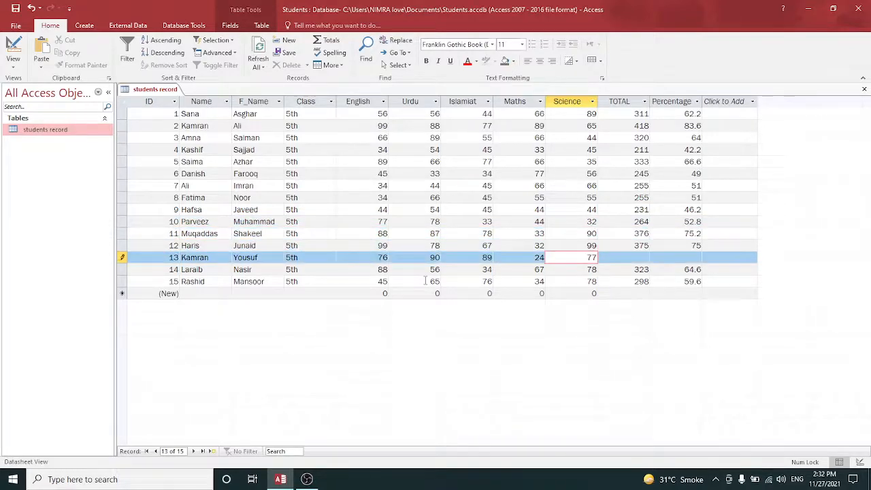
key(Down)
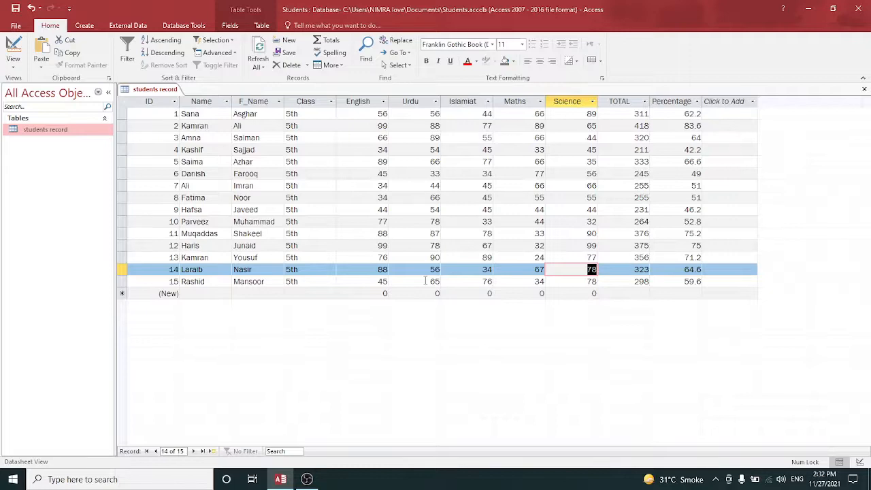
Create a report from the students record table
click(85, 26)
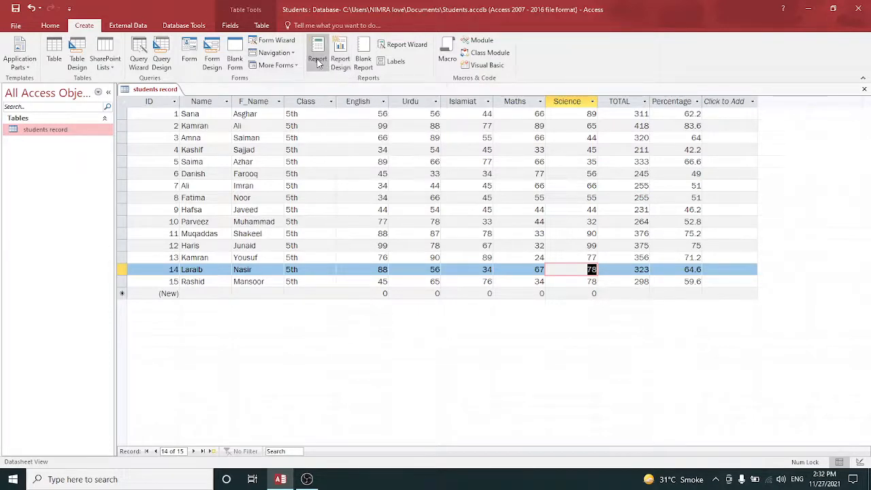
click(317, 61)
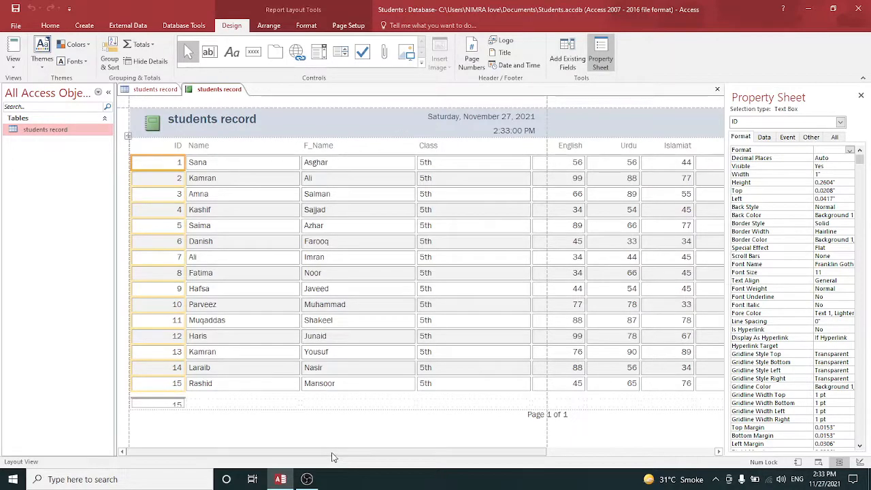
drag(332, 453, 570, 485)
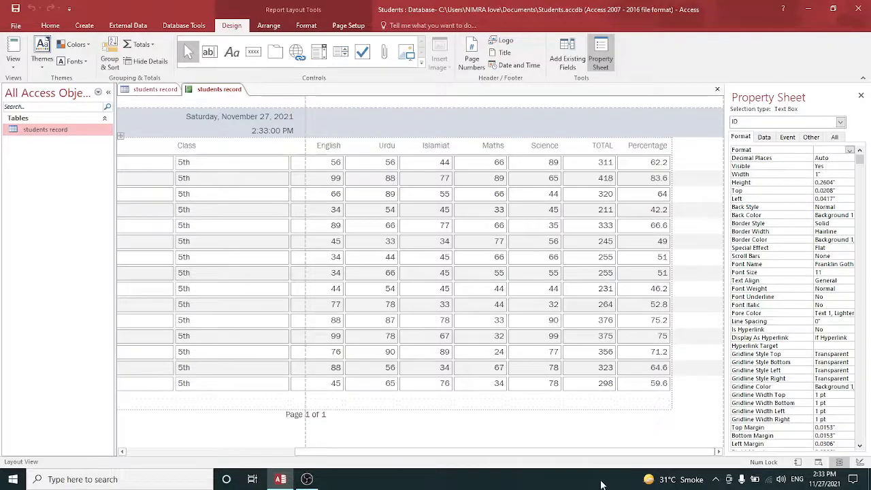
drag(561, 454, 294, 463)
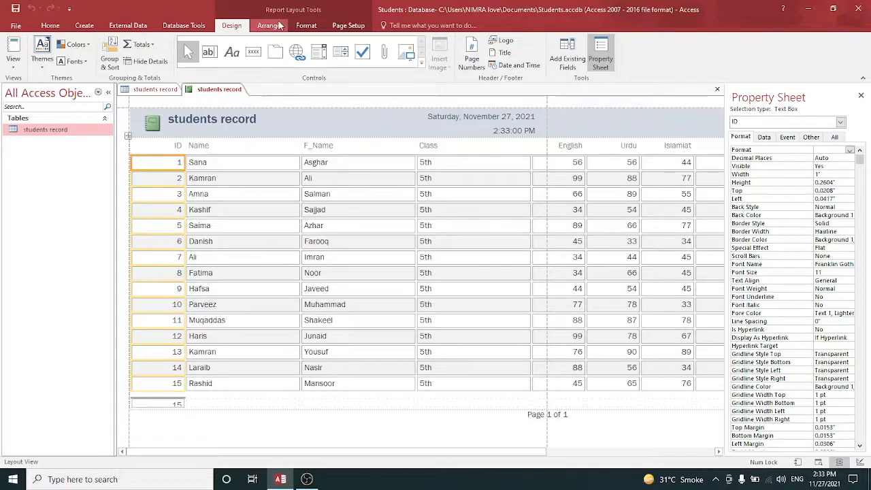
Select all controls in the report and set their font colour to black
click(270, 26)
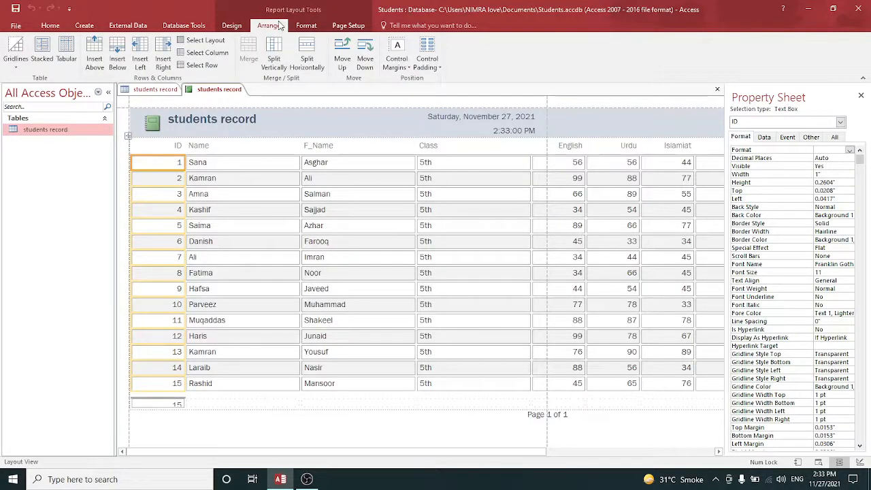
click(305, 25)
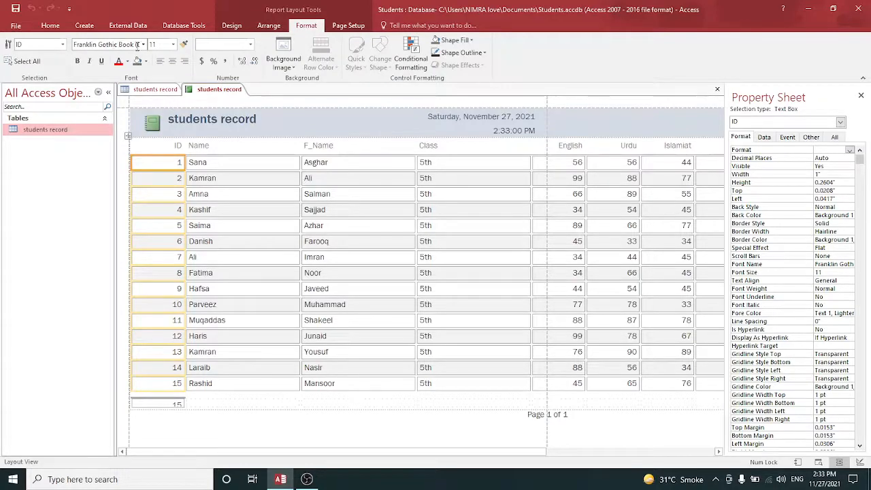
click(31, 67)
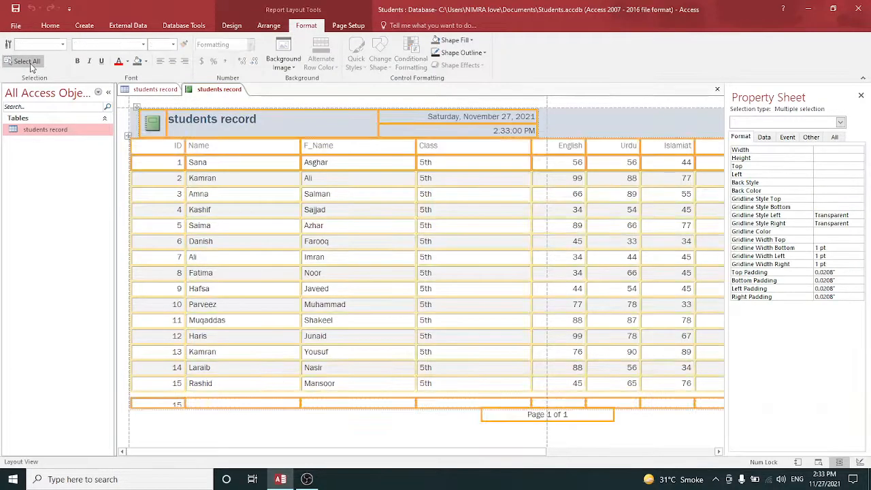
click(128, 62)
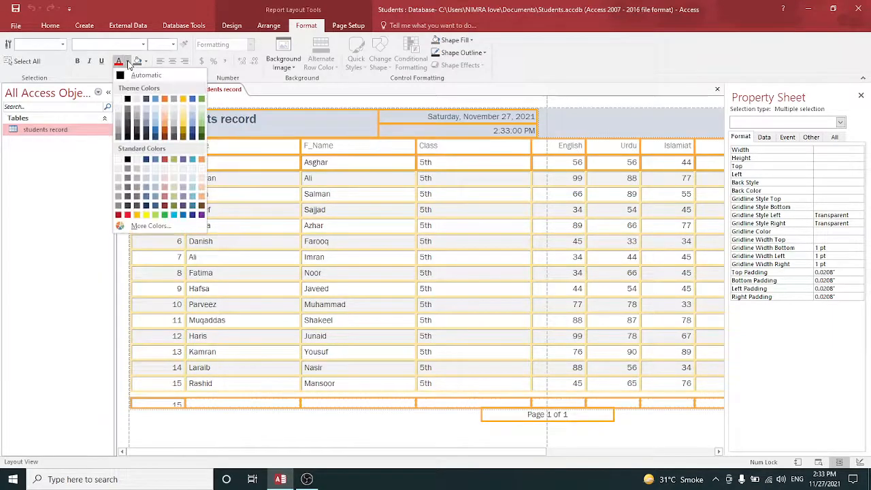
click(127, 100)
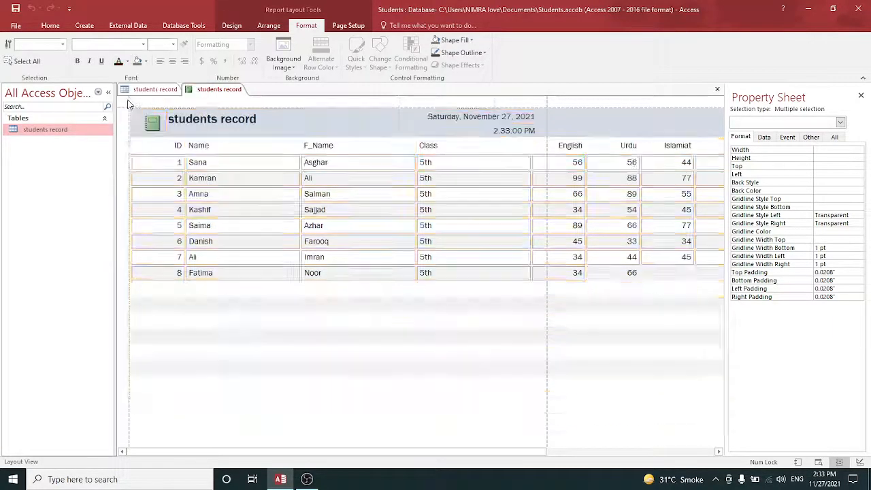
Set the background colour of all report controls to light blue
click(145, 65)
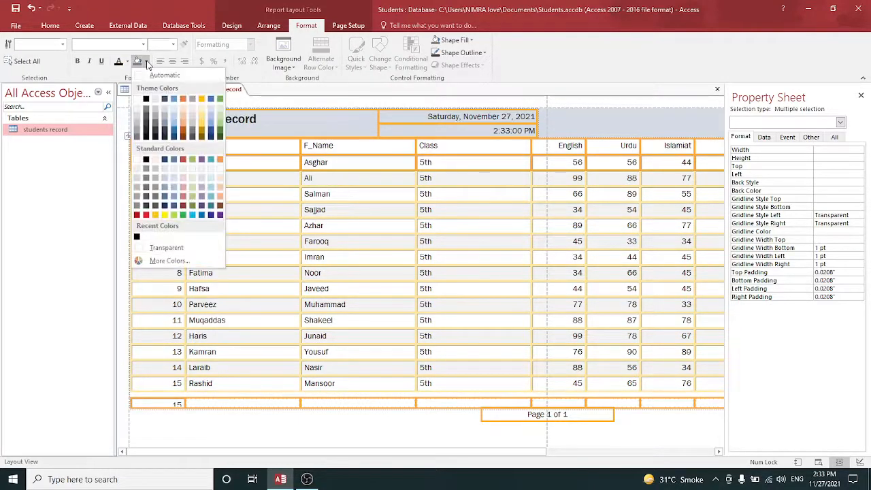
click(182, 99)
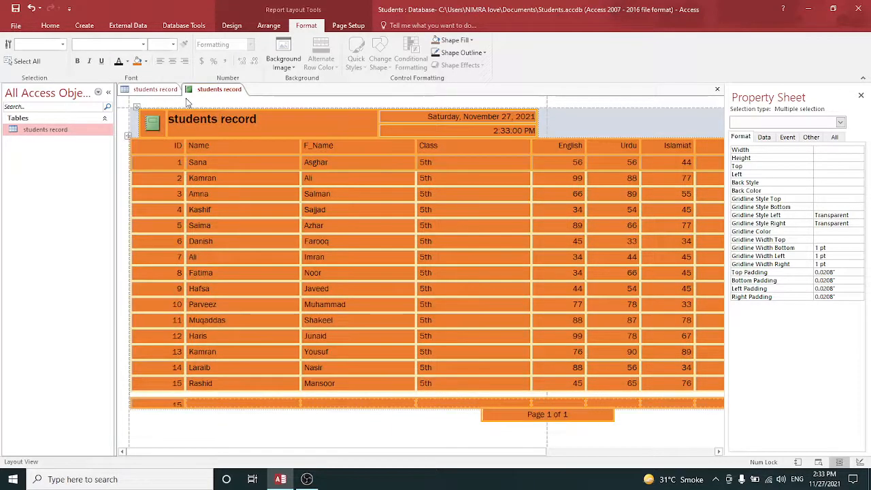
click(146, 62)
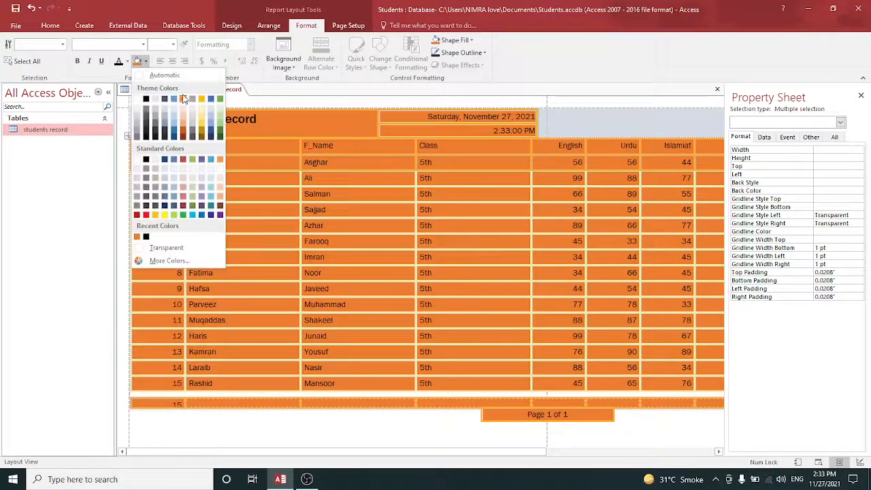
click(173, 129)
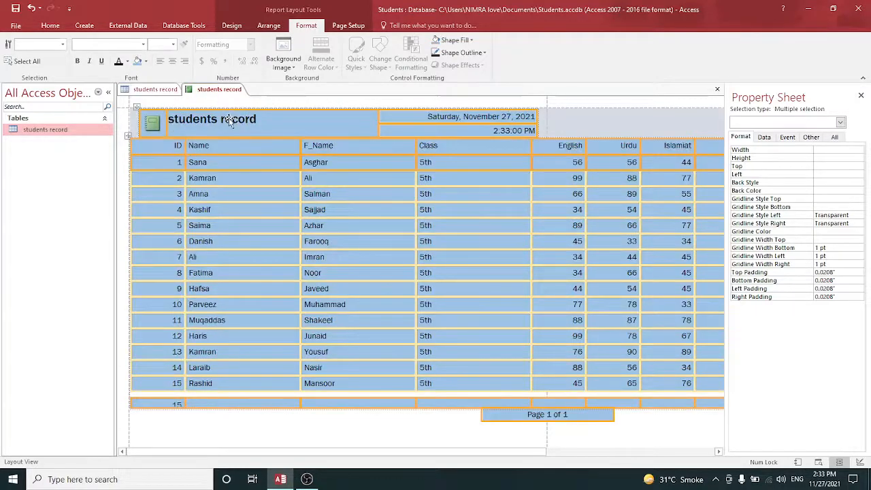
Try applying the pngtree-color-texture background image to the report
click(155, 130)
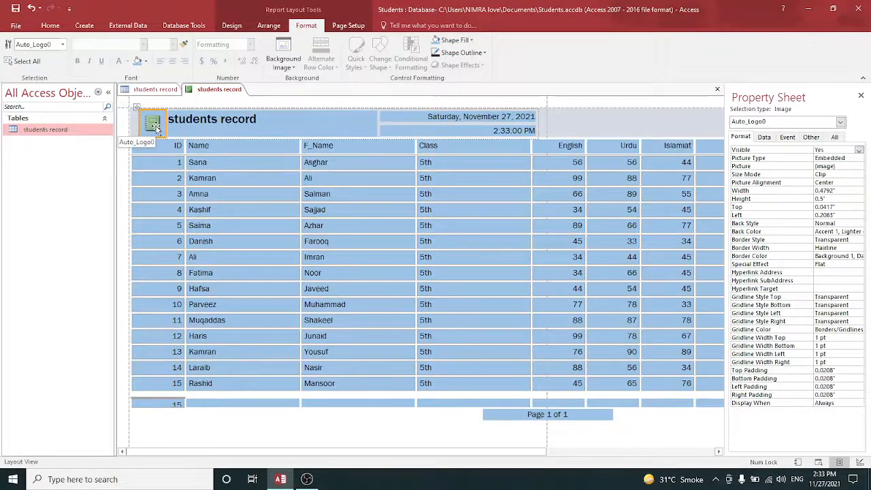
click(62, 45)
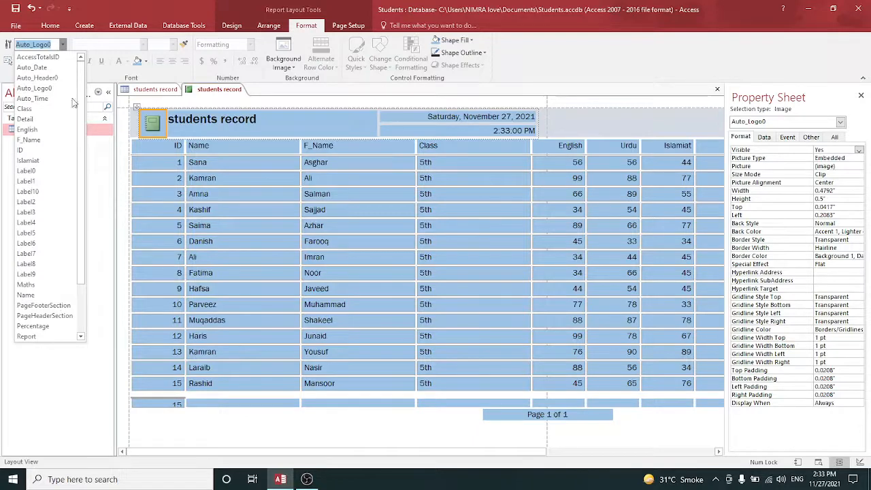
click(62, 44)
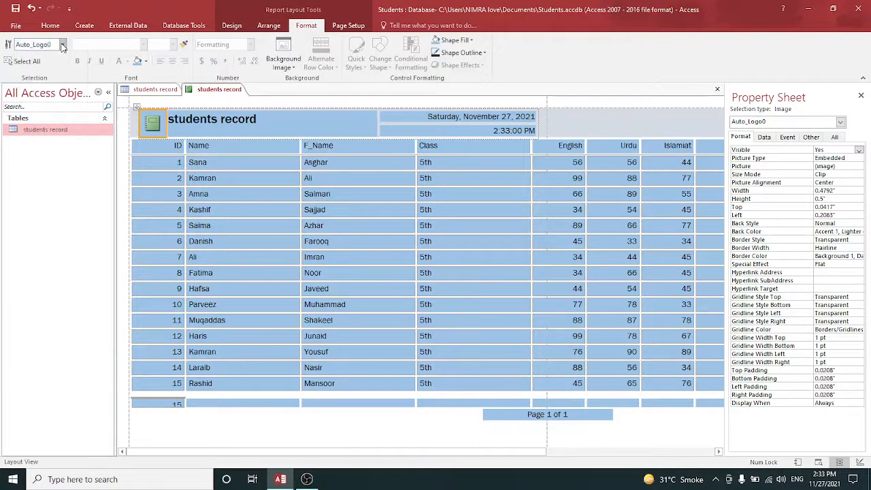
click(283, 46)
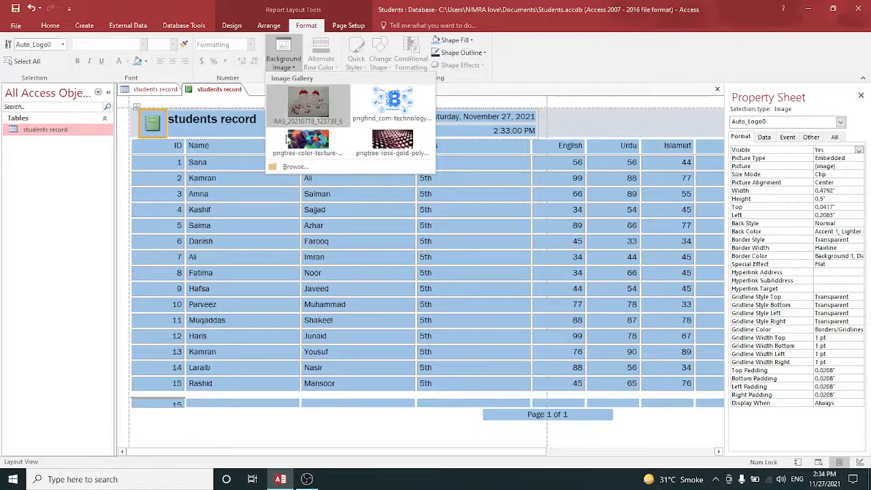
click(318, 150)
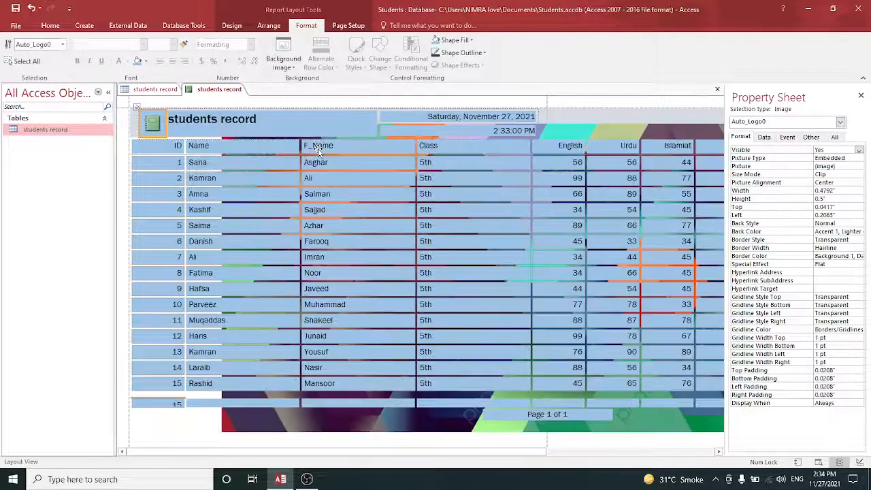
click(282, 54)
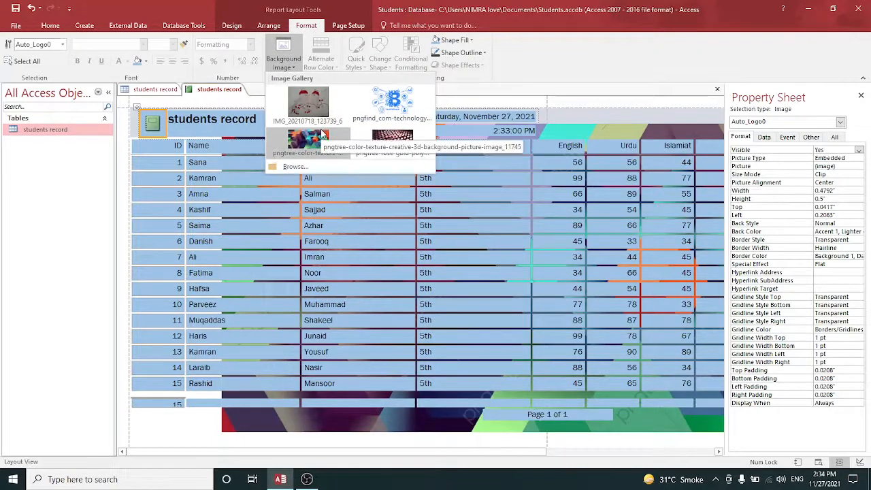
click(306, 28)
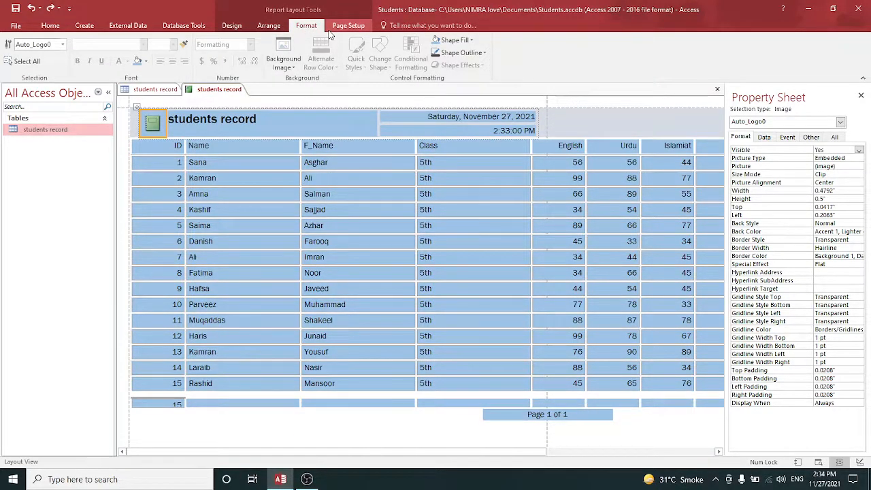
Rename the report title to Students Report
click(250, 119)
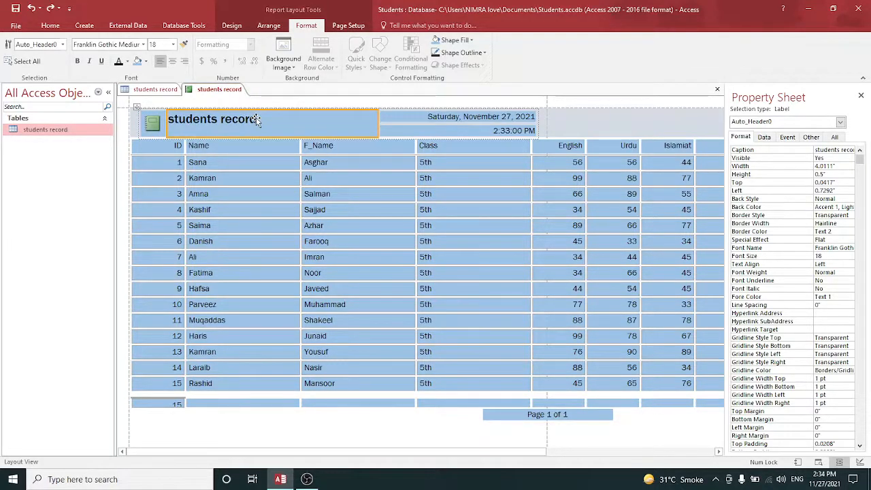
click(257, 120)
text(s)
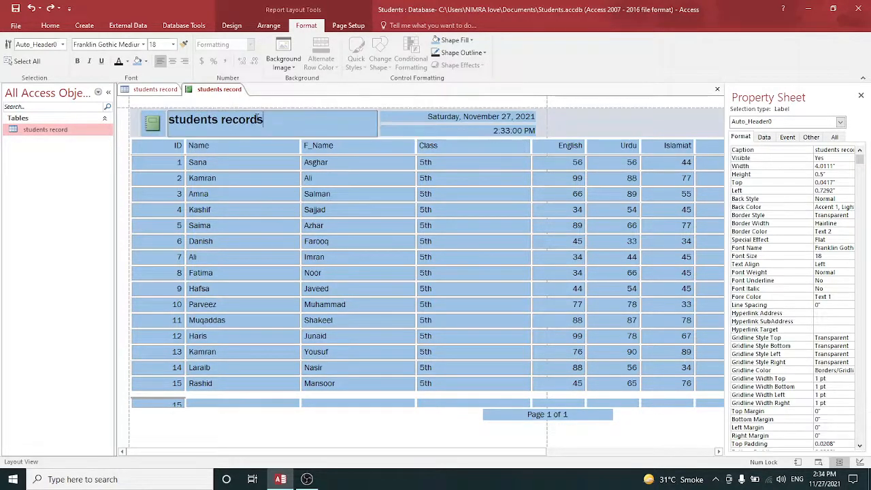
key(BackSpace)
key(BackSpace)
key(BackSpace)
key(BackSpace)
key(BackSpace)
key(BackSpace)
key(BackSpace)
key(Caps_Lock)
text(R)
key(BackSpace)
key(BackSpace)
key(BackSpace)
key(BackSpace)
key(BackSpace)
key(BackSpace)
key(BackSpace)
key(BackSpace)
key(BackSpace)
key(BackSpace)
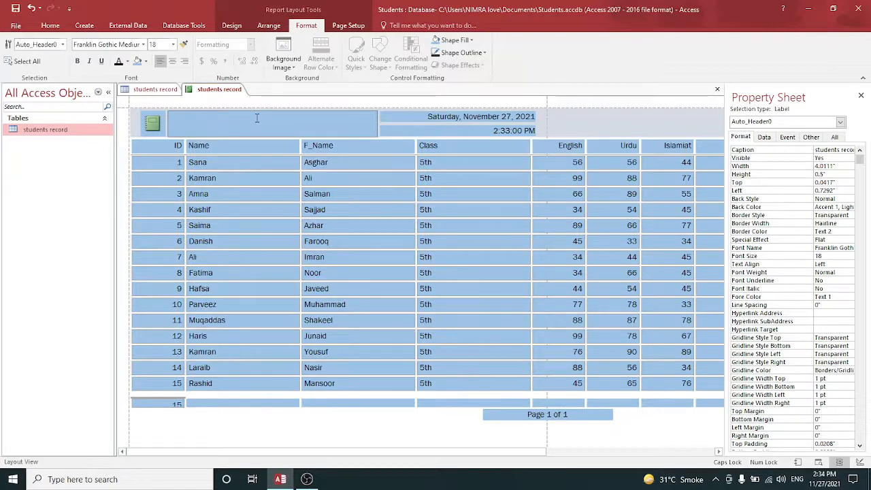
text(S)
key(Caps_Lock)
text(tudents)
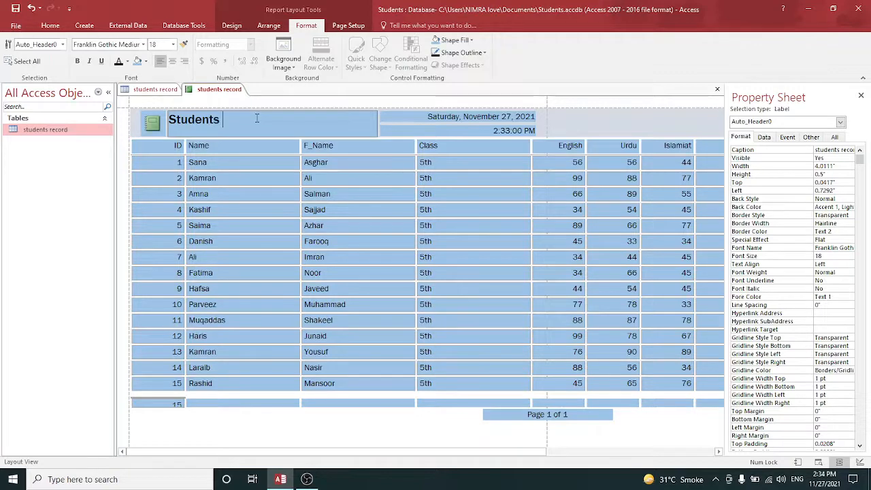
key(Caps_Lock)
text(RE)
key(BackSpace)
key(Caps_Lock)
text(eport)
Try filling the date box in the report header with an orange shape fill
click(438, 132)
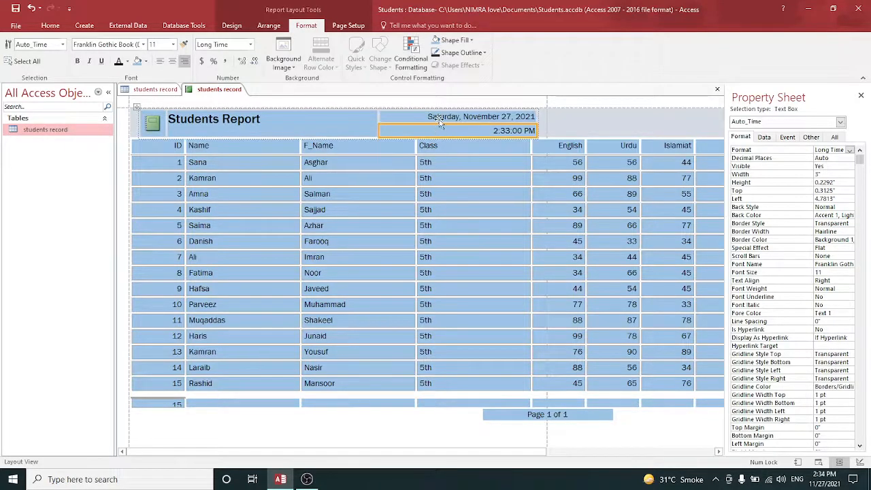
click(440, 121)
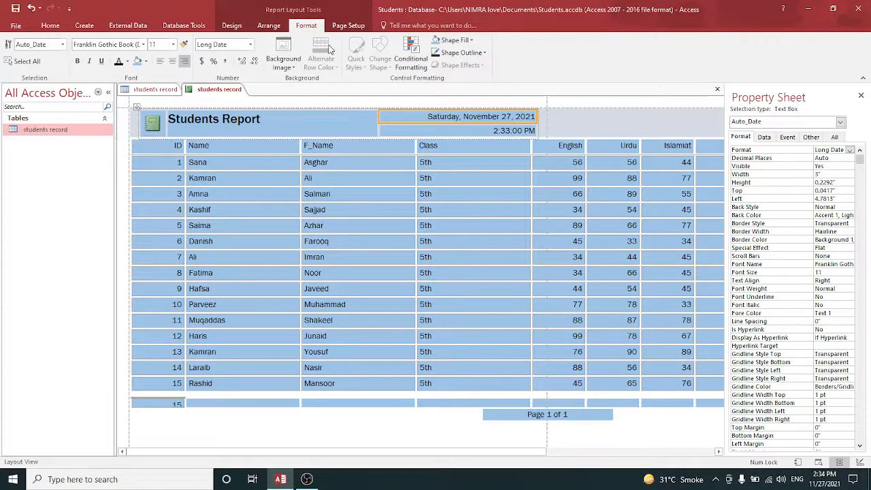
click(470, 41)
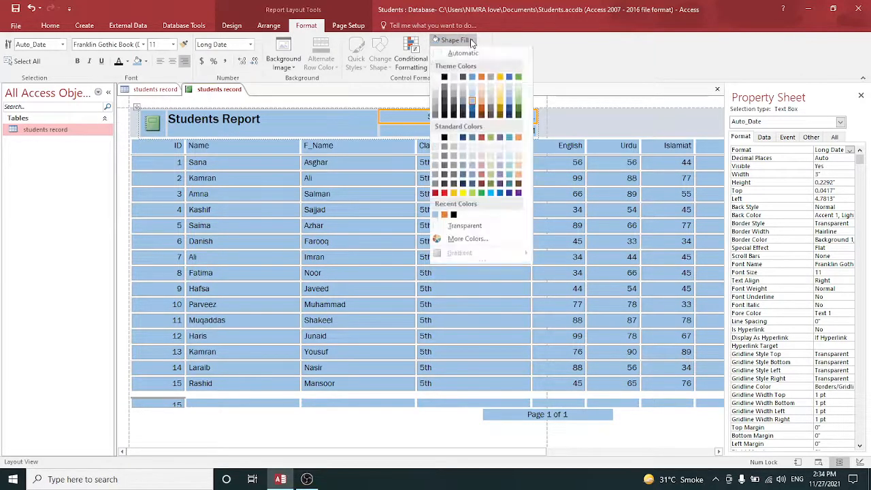
click(481, 110)
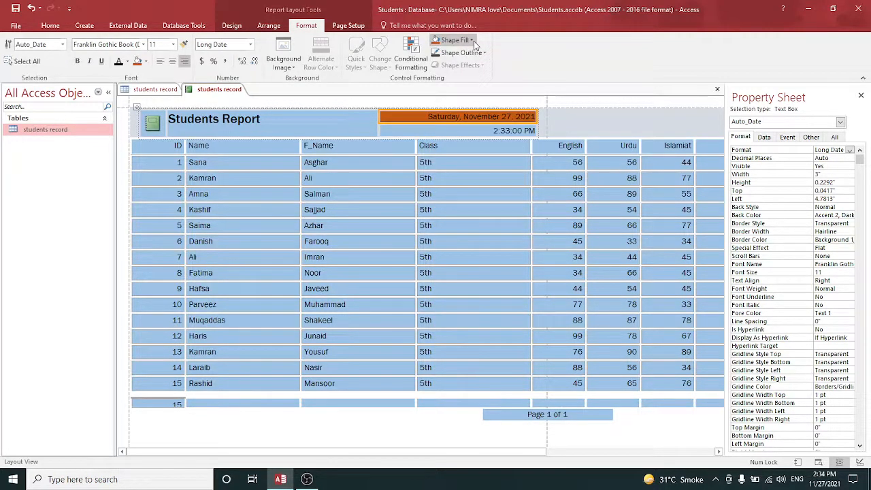
key(ctrl+z)
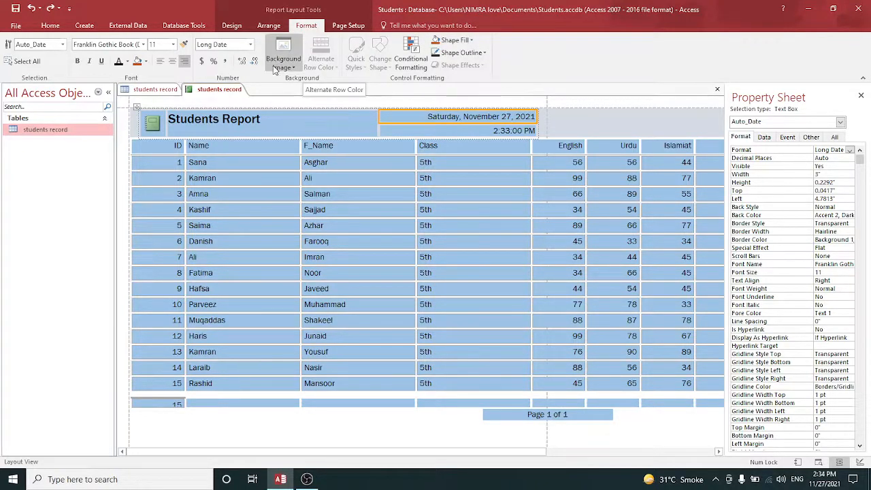
Replace the report logo with the birds picture from Documents
click(270, 149)
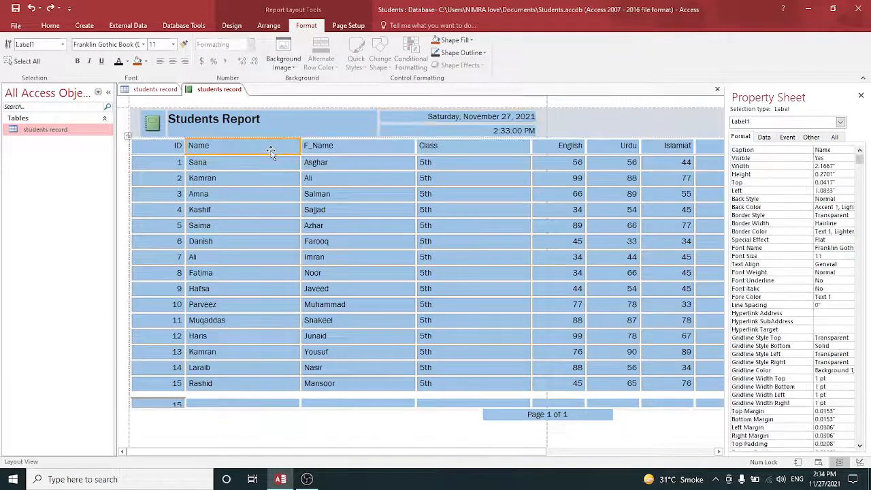
click(152, 128)
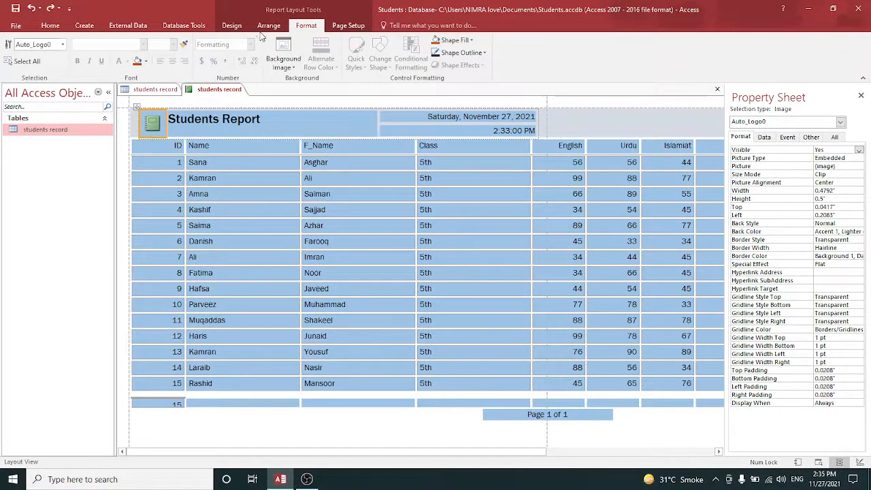
click(230, 26)
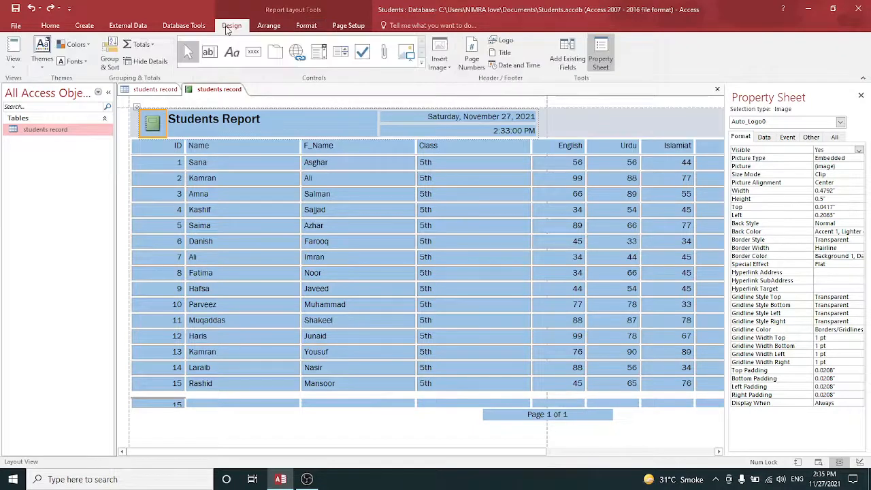
click(500, 41)
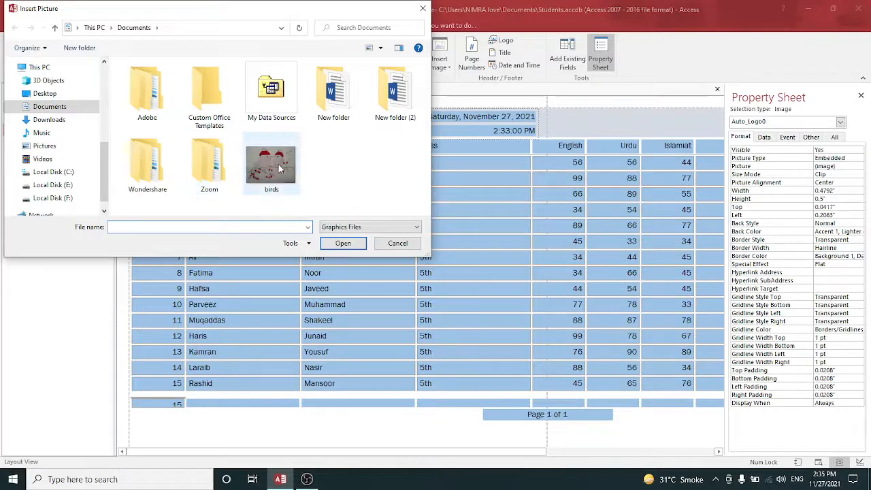
click(281, 168)
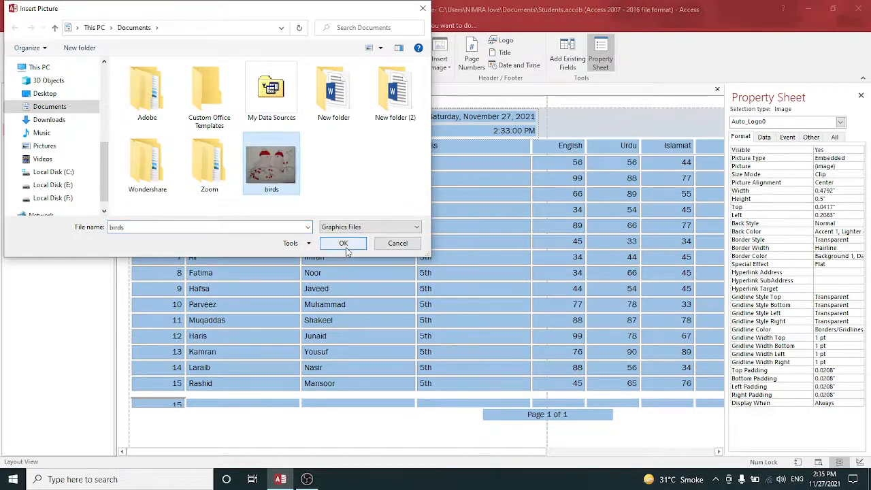
click(346, 247)
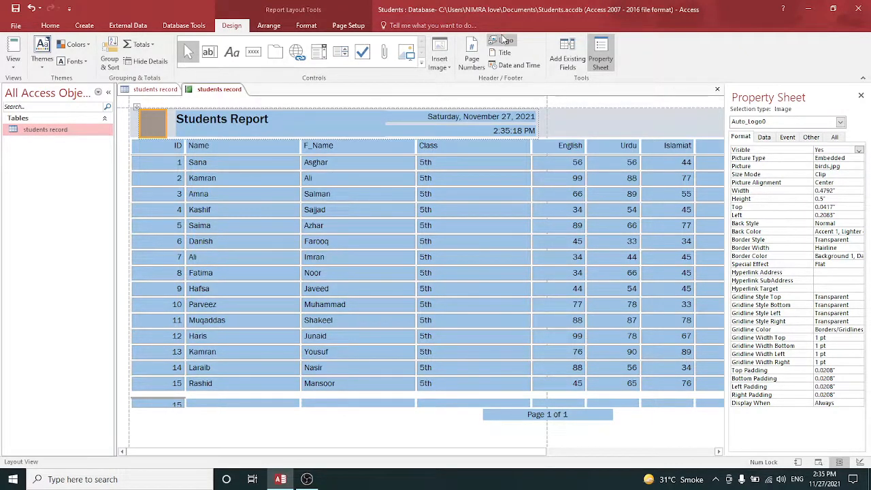
Undo the logo insertion and the title rename
key(ctrl+z)
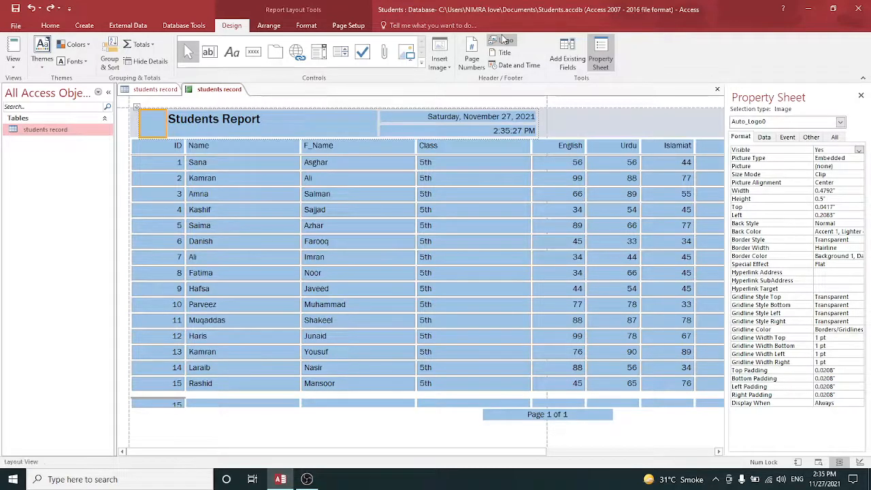
key(ctrl+z)
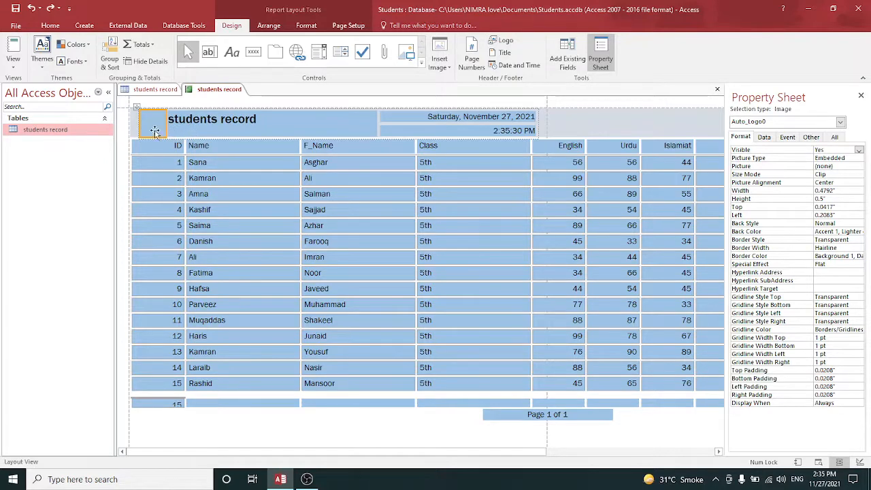
Apply the theme stored in this database to the report
click(151, 166)
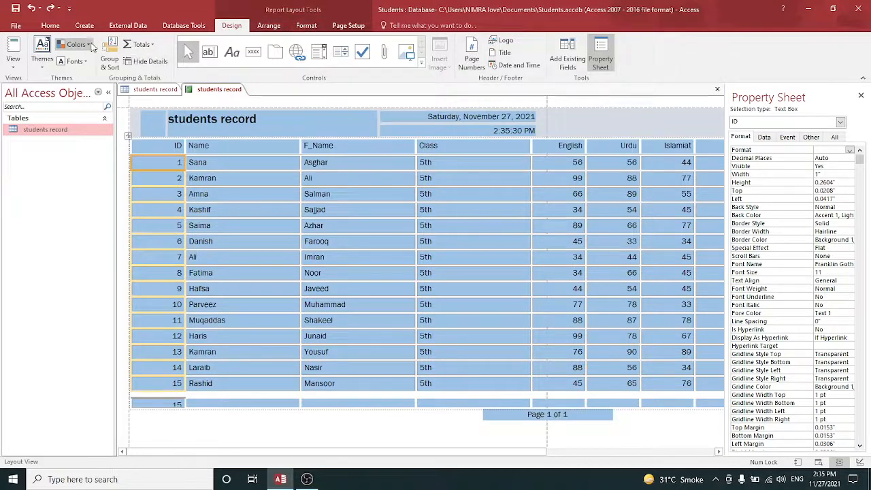
click(43, 65)
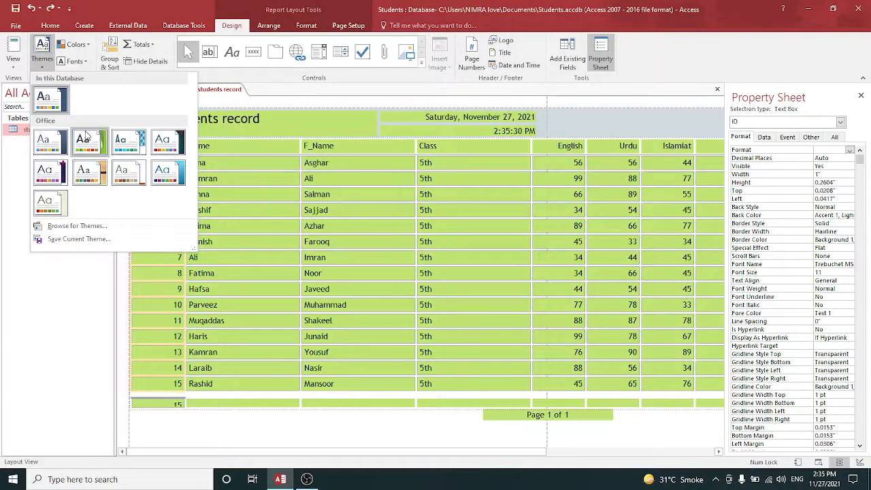
click(54, 102)
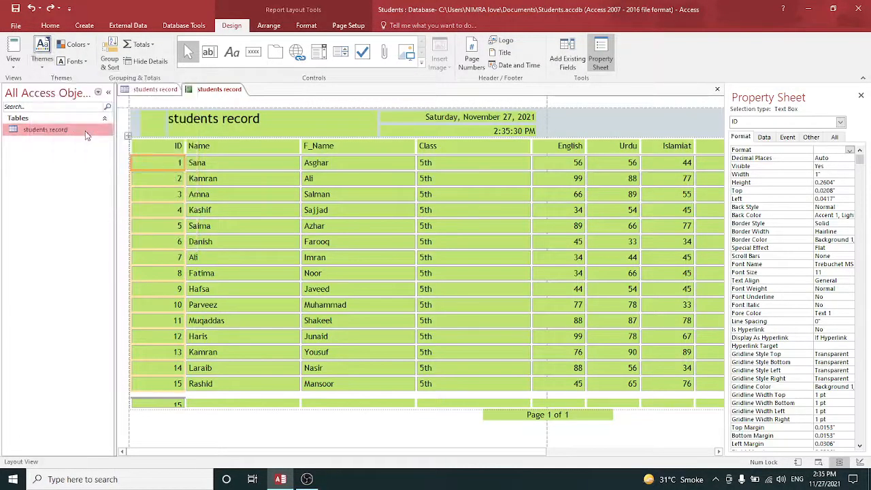
Set the report's theme fonts to Arial and the theme colours to Blue
click(77, 61)
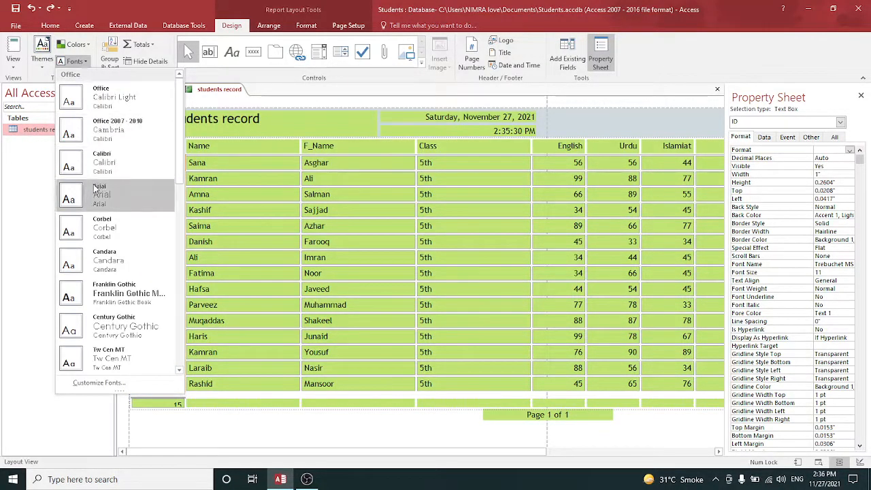
click(96, 191)
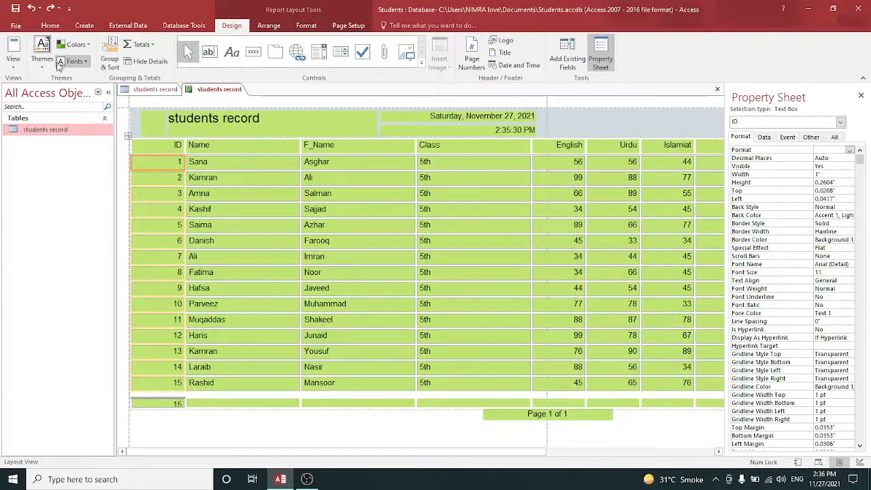
click(91, 44)
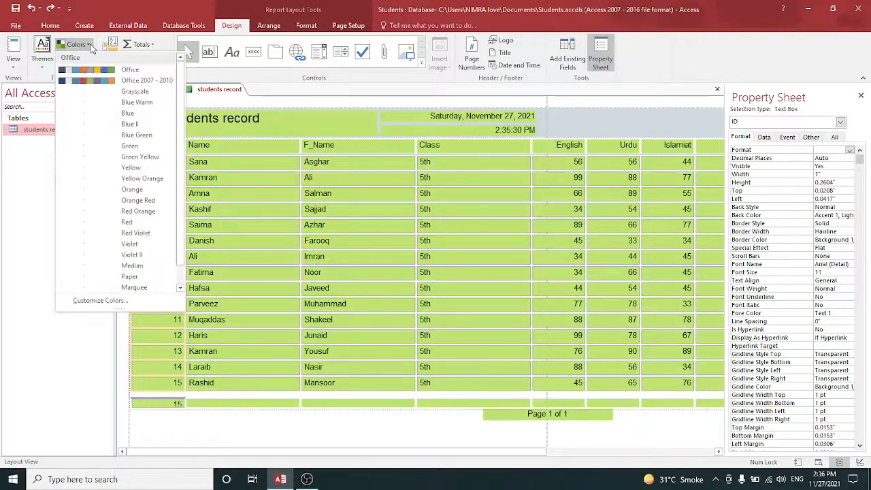
click(102, 102)
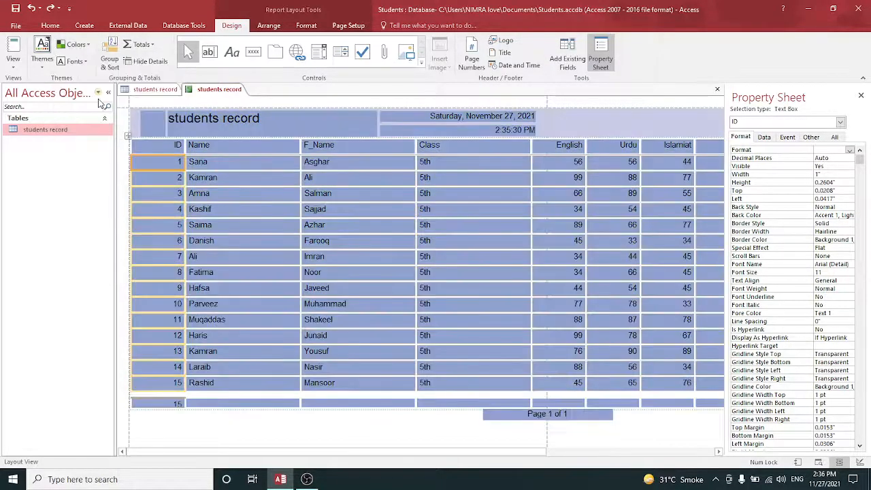
Switch the report to Design View and then open it in Print Preview
click(14, 63)
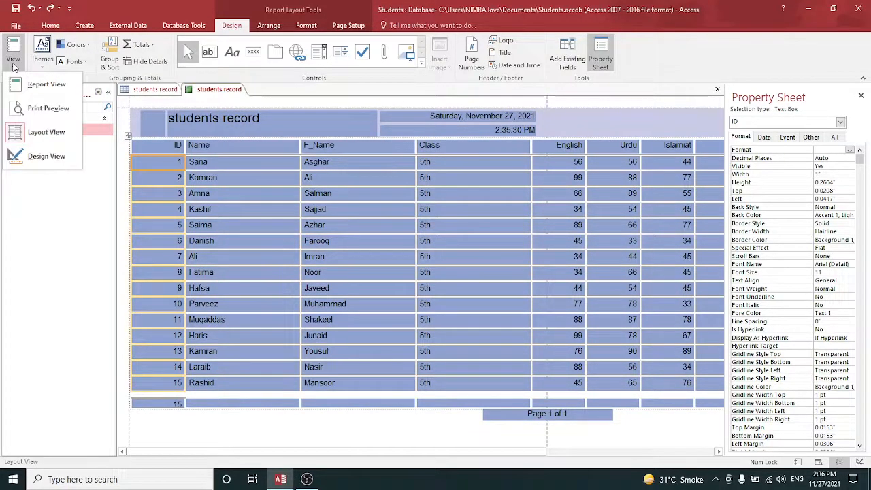
click(34, 156)
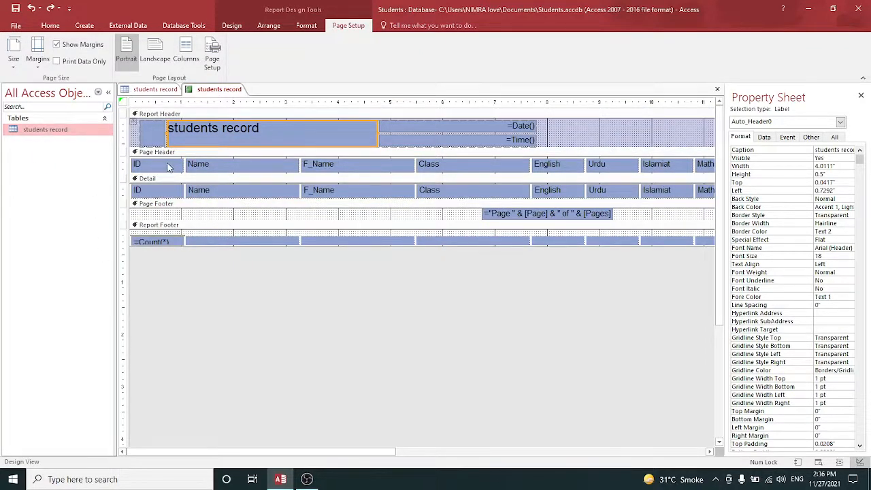
click(235, 27)
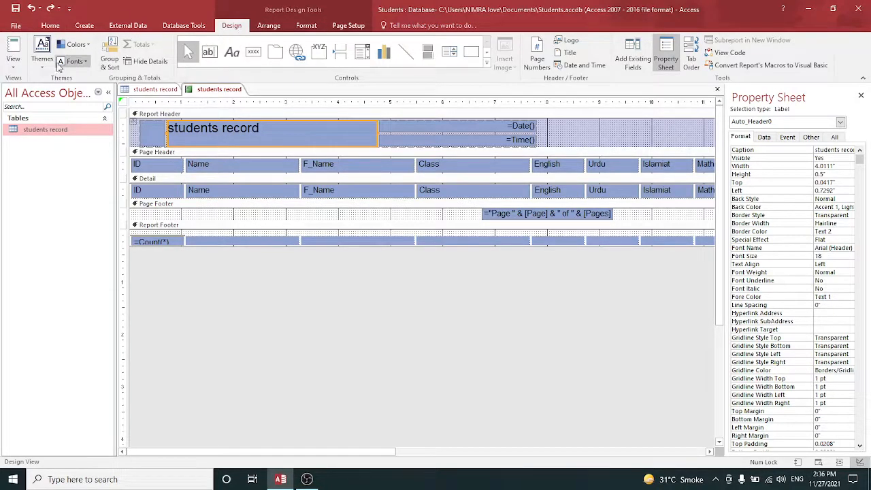
click(13, 60)
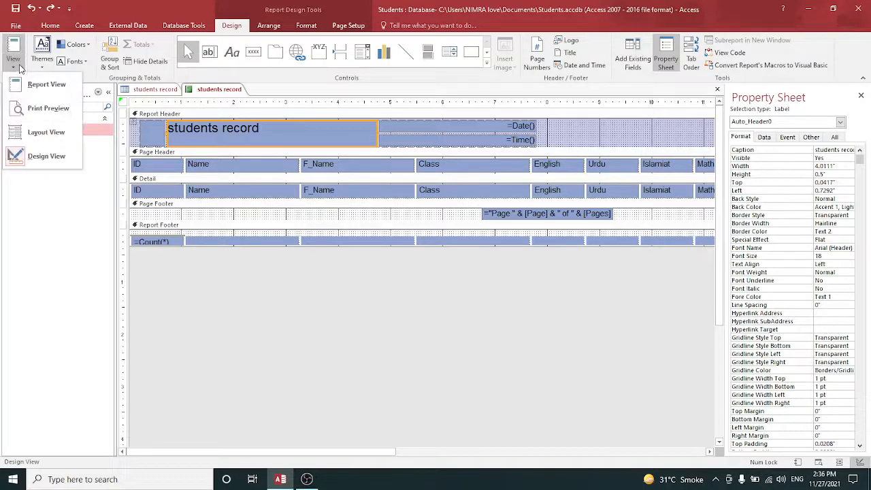
click(39, 121)
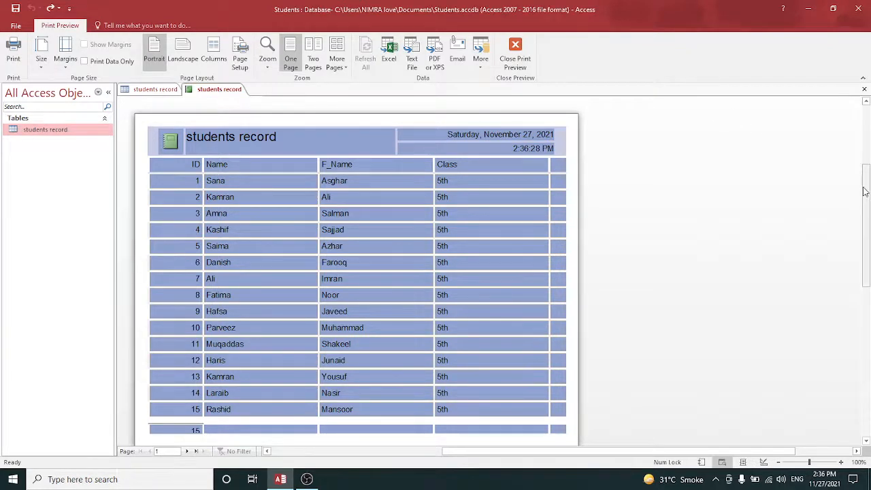
Examine the whole report page in Print Preview
mouse_move(864, 192)
mouse_down()
mouse_move(864, 212)
mouse_move(867, 174)
mouse_up()
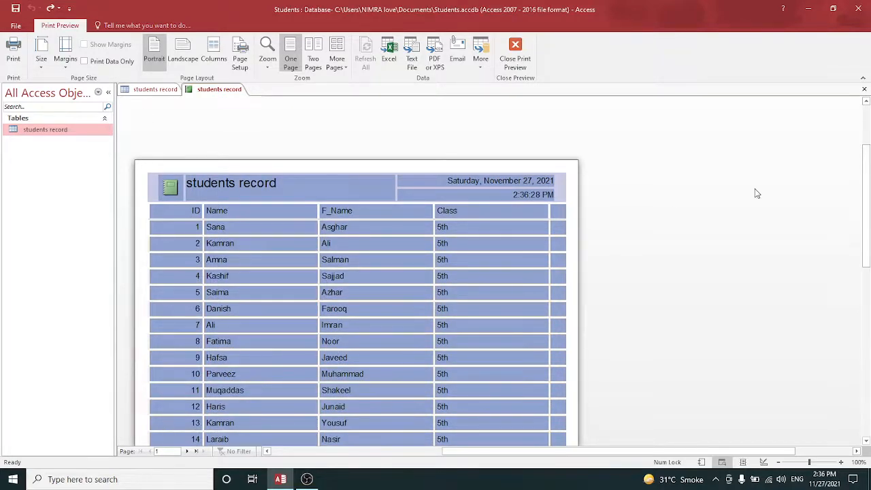
drag(867, 179, 866, 220)
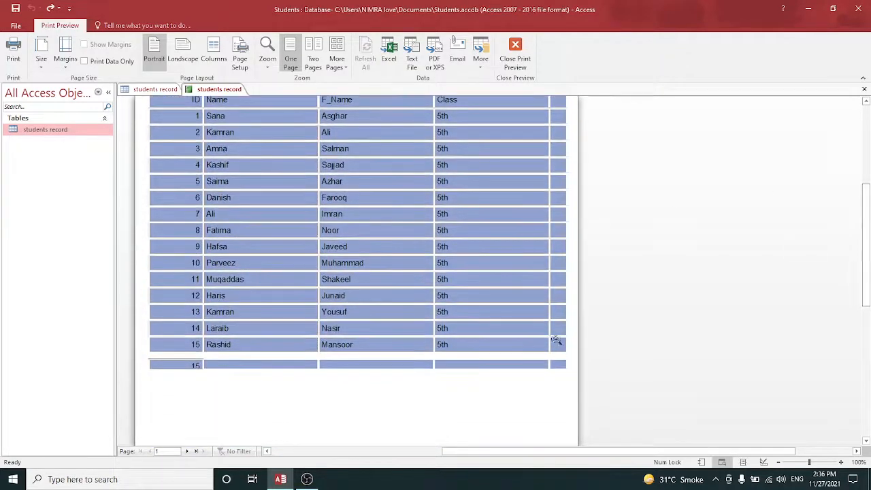
click(418, 449)
click(476, 445)
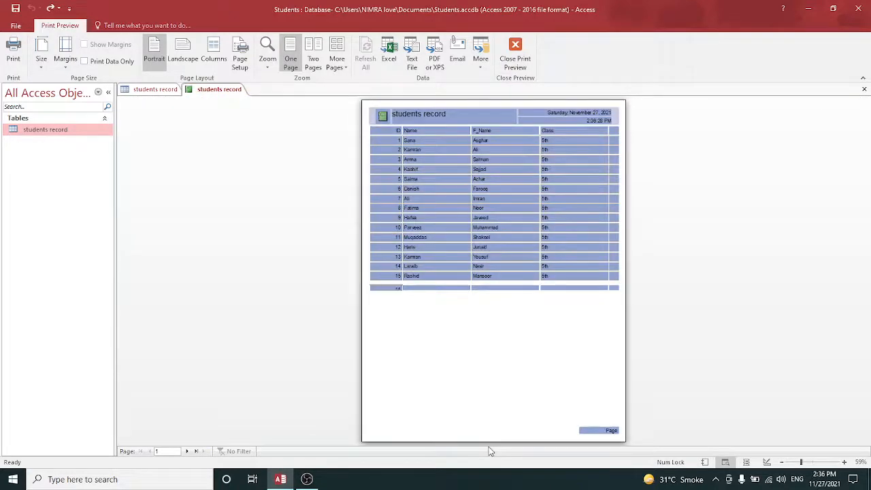
click(19, 31)
click(19, 30)
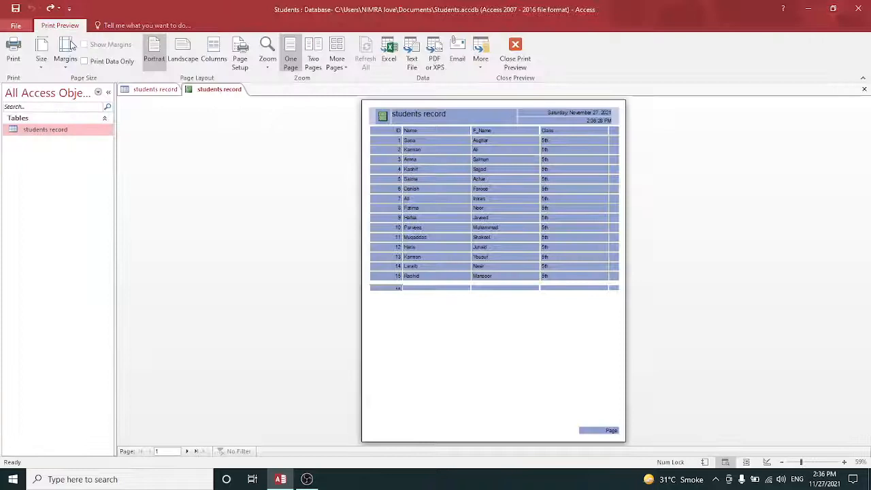
Set the report page to landscape orientation and accept the Page Setup column settings
click(181, 51)
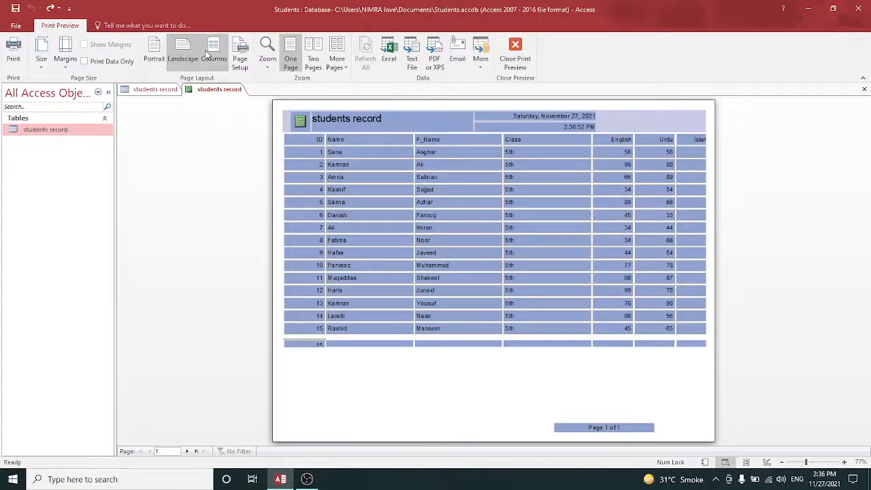
click(210, 51)
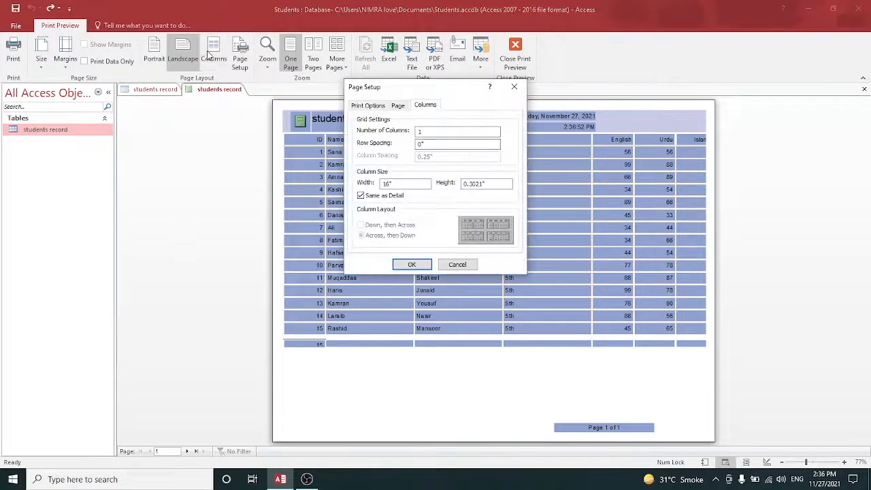
click(413, 264)
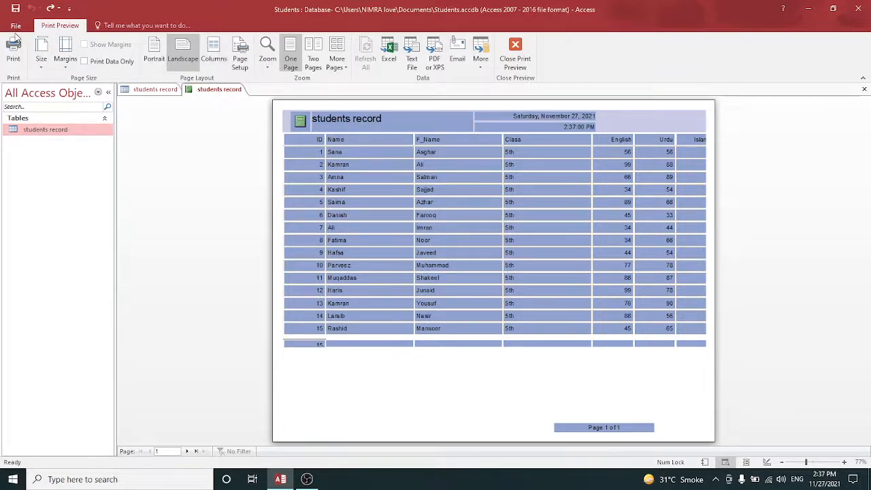
Close Print Preview and switch the report to Report View
click(515, 46)
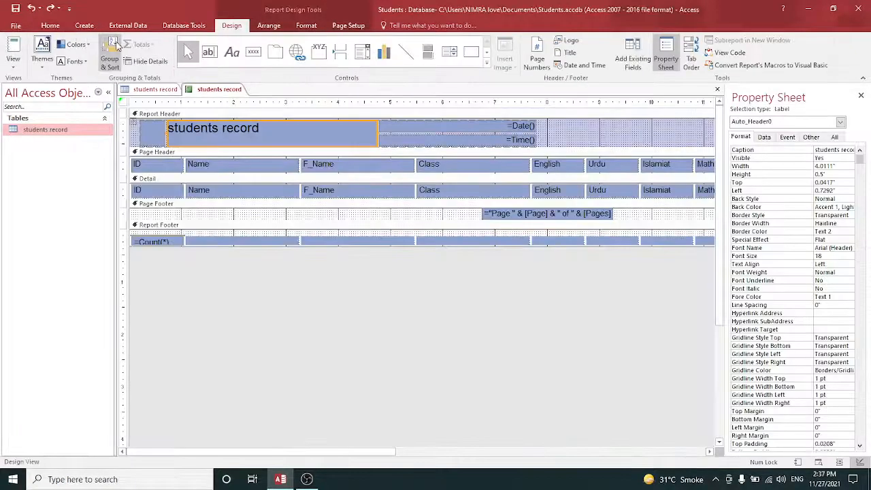
click(13, 48)
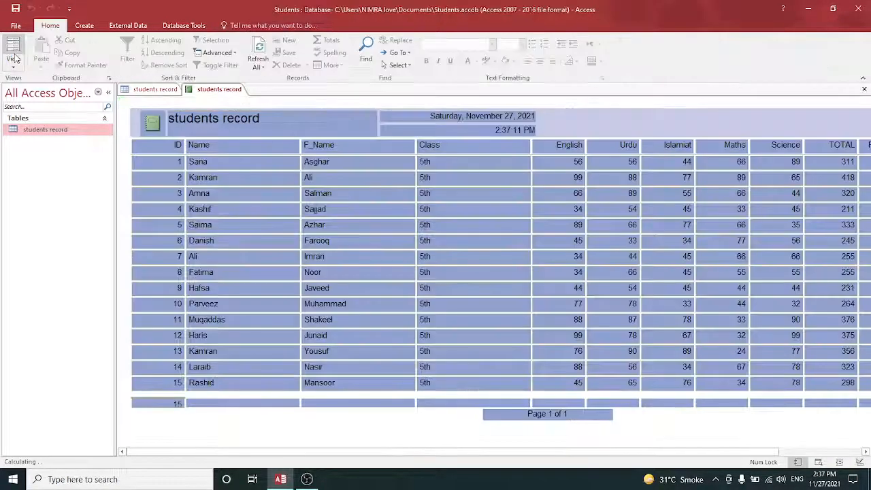
click(14, 60)
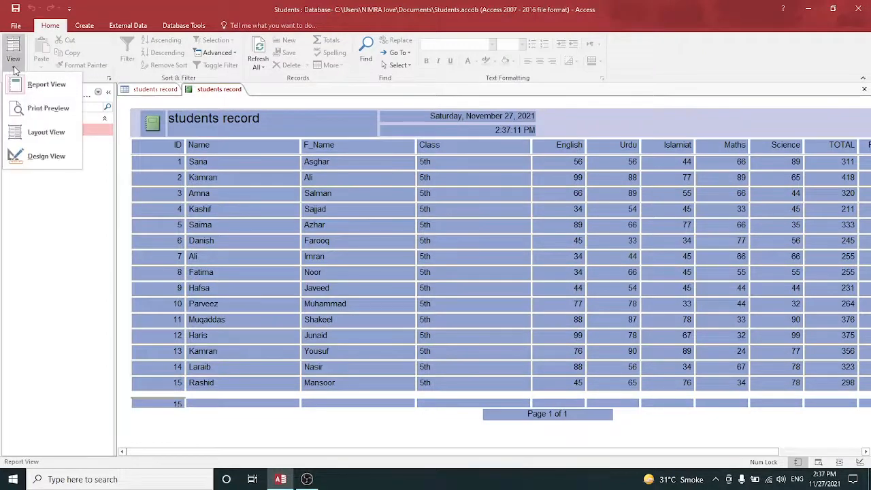
click(20, 85)
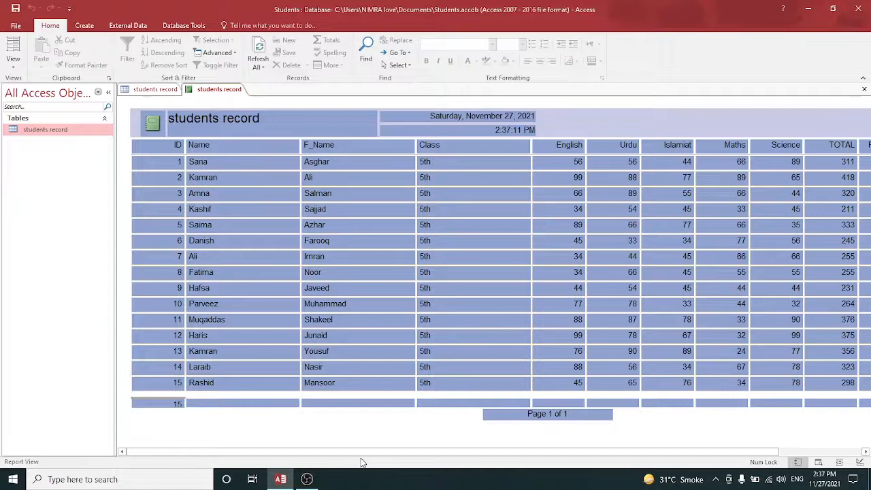
mouse_move(308, 478)
click(315, 457)
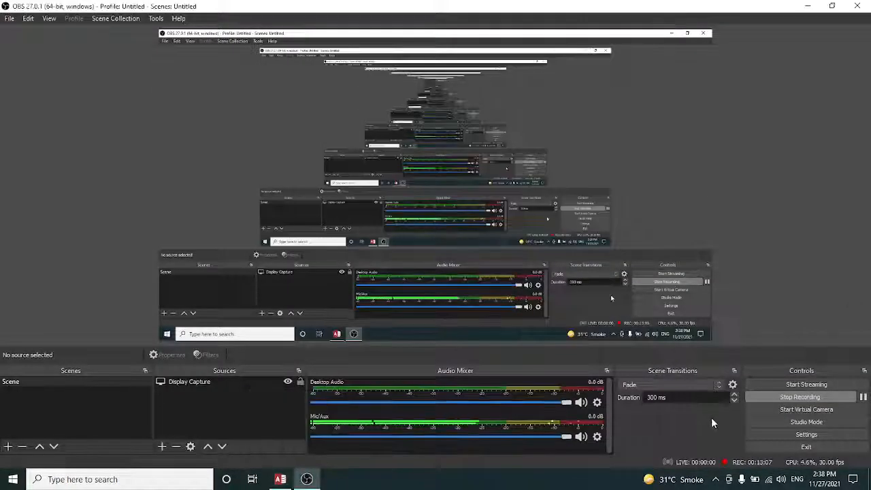